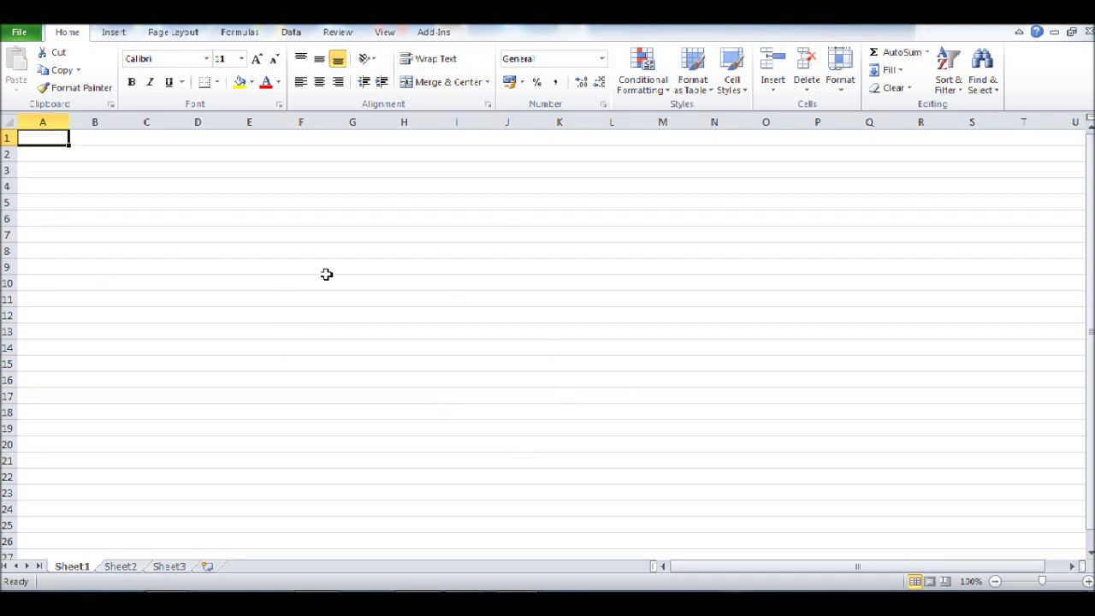
Merge and centre B3:C3, then enter the row 3 headers Month and Sales.
left_click(104, 172)
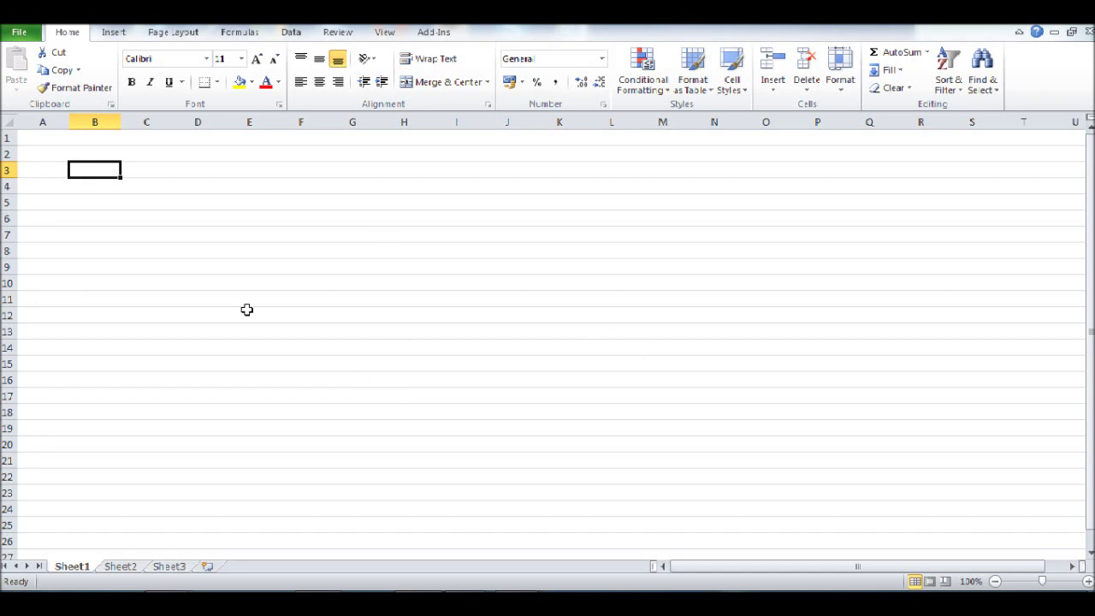
mouse_move(120, 171)
left_mouse_down()
mouse_move(275, 177)
mouse_move(249, 448)
left_mouse_up()
left_click(441, 82)
left_click(141, 174)
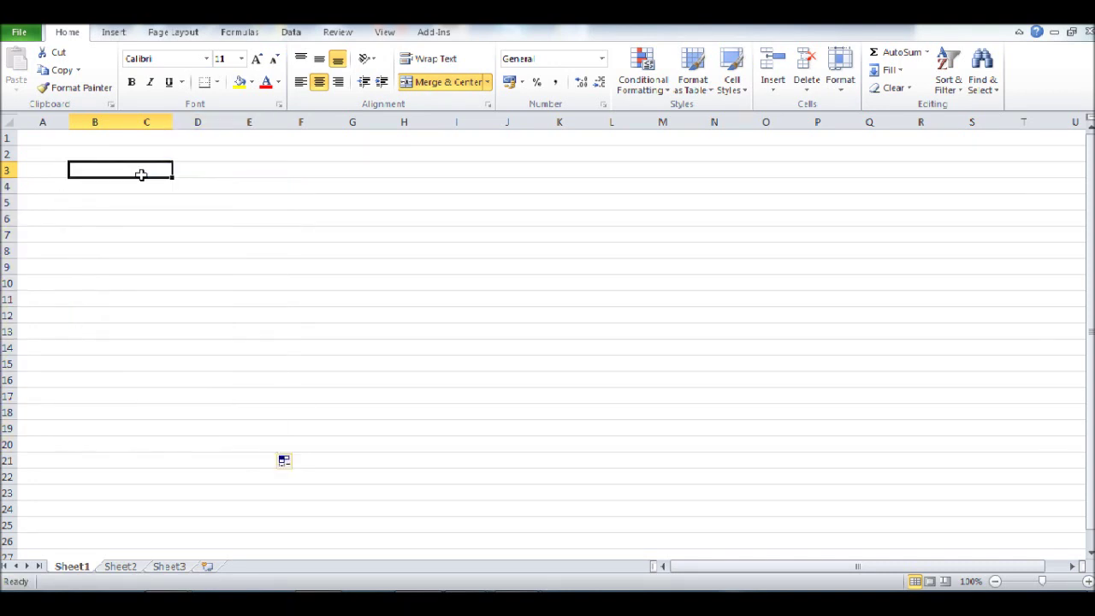
type("Month")
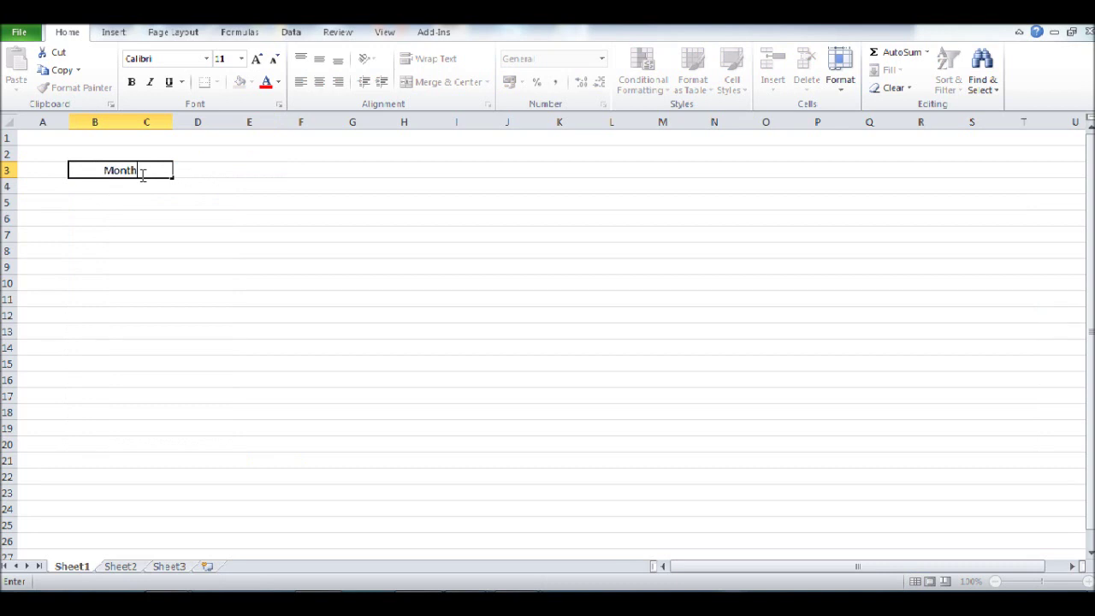
key("Tab")
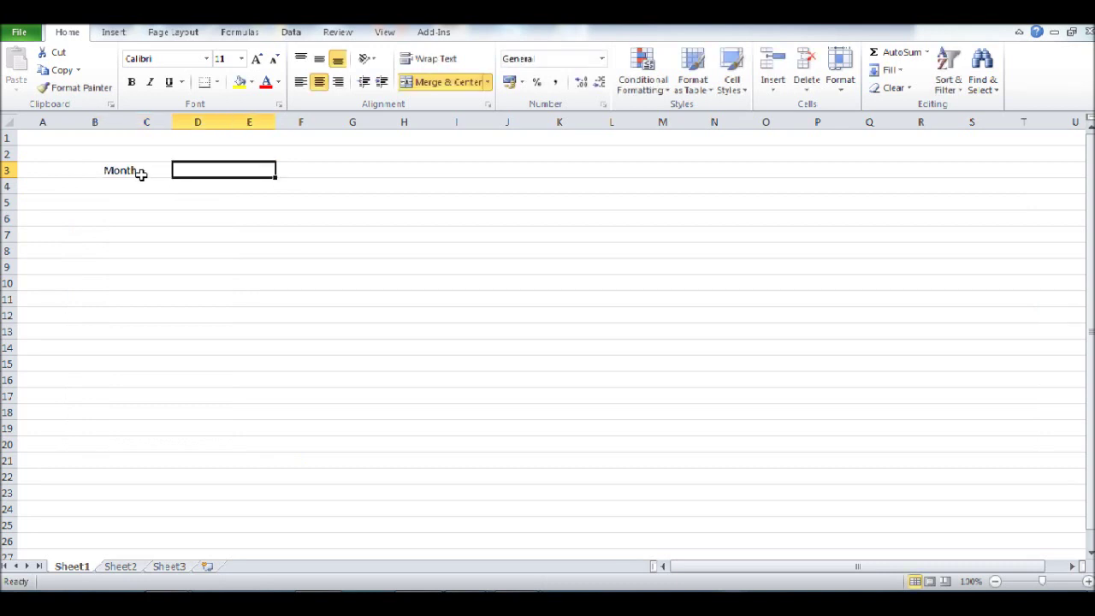
type("S")
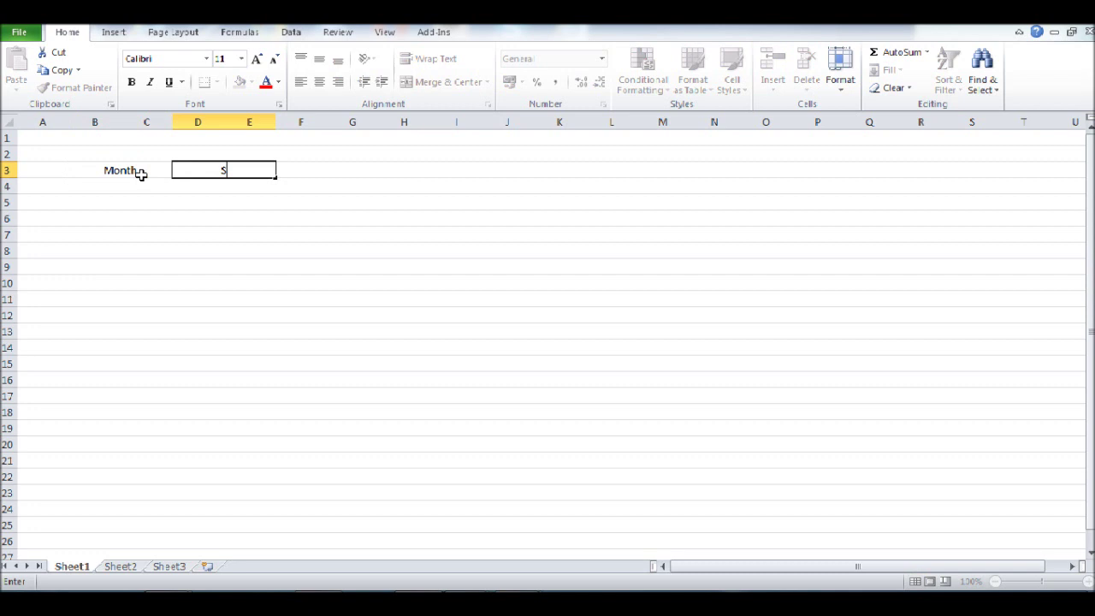
type("ales")
key("Return")
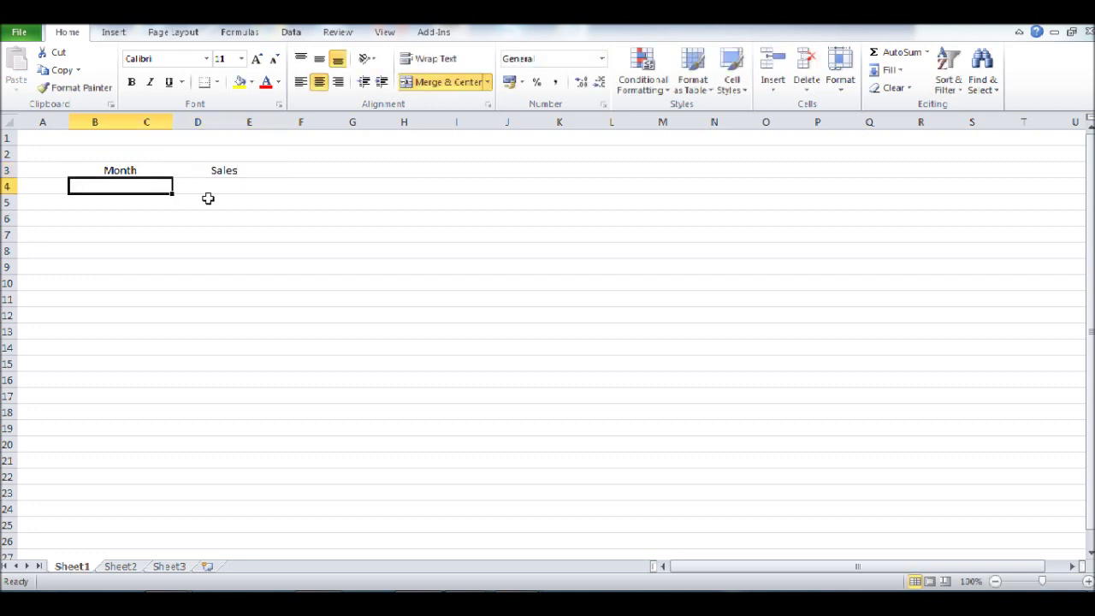
Enter January under Month and fill the months down to December.
type("Jan")
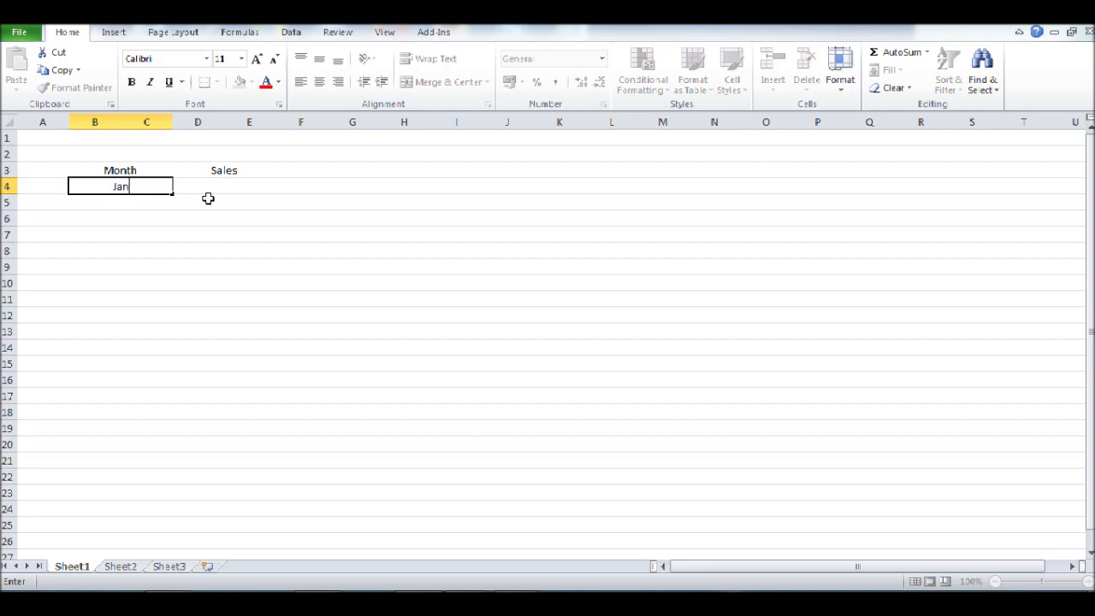
type("uary")
key("Return")
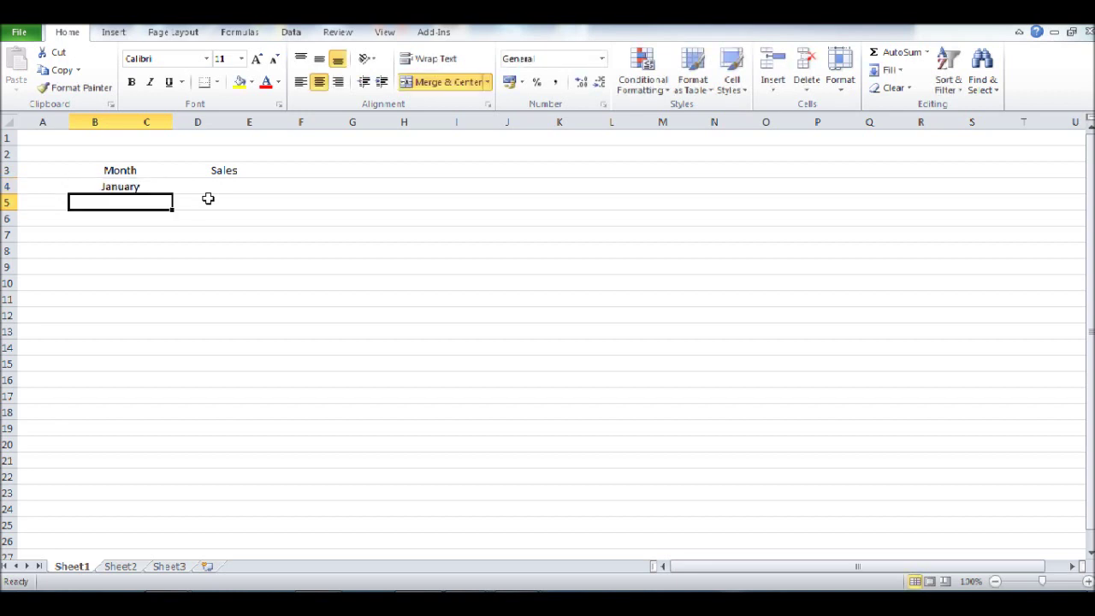
left_click(137, 186)
left_click_drag(172, 194, 164, 374)
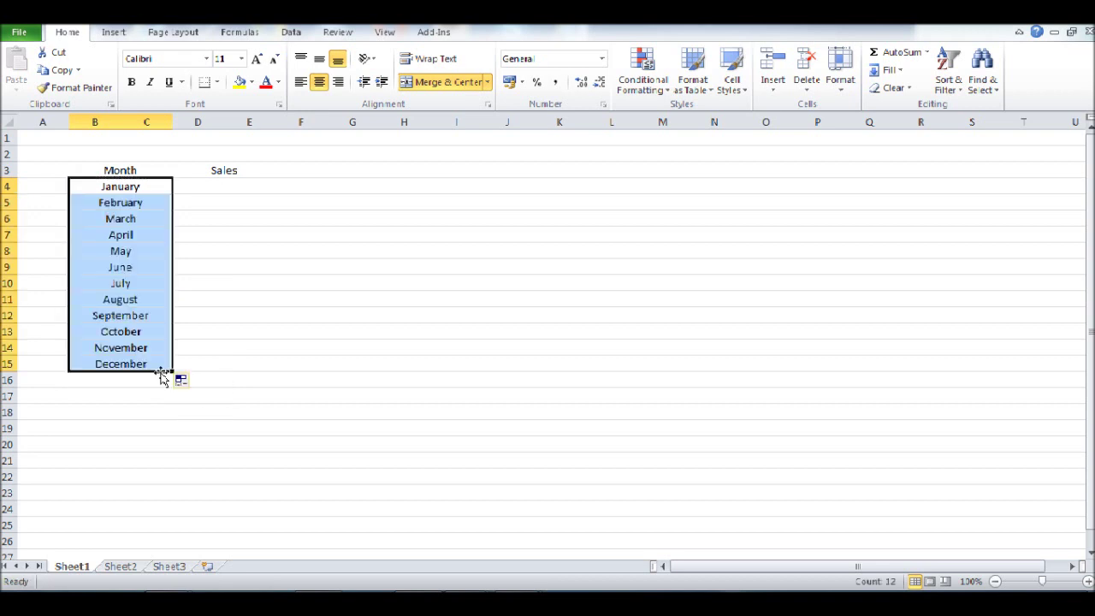
Format the sales cells D4:E15 with the £ Accounting number format.
left_click(233, 186)
left_click_drag(262, 183, 254, 364)
right_click(253, 268)
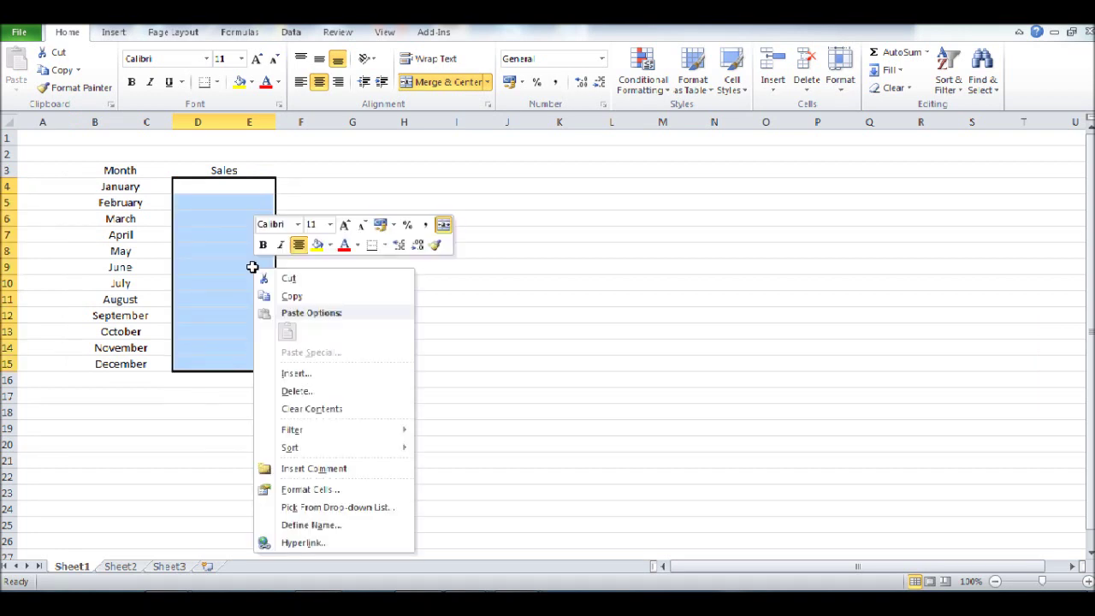
left_click(333, 491)
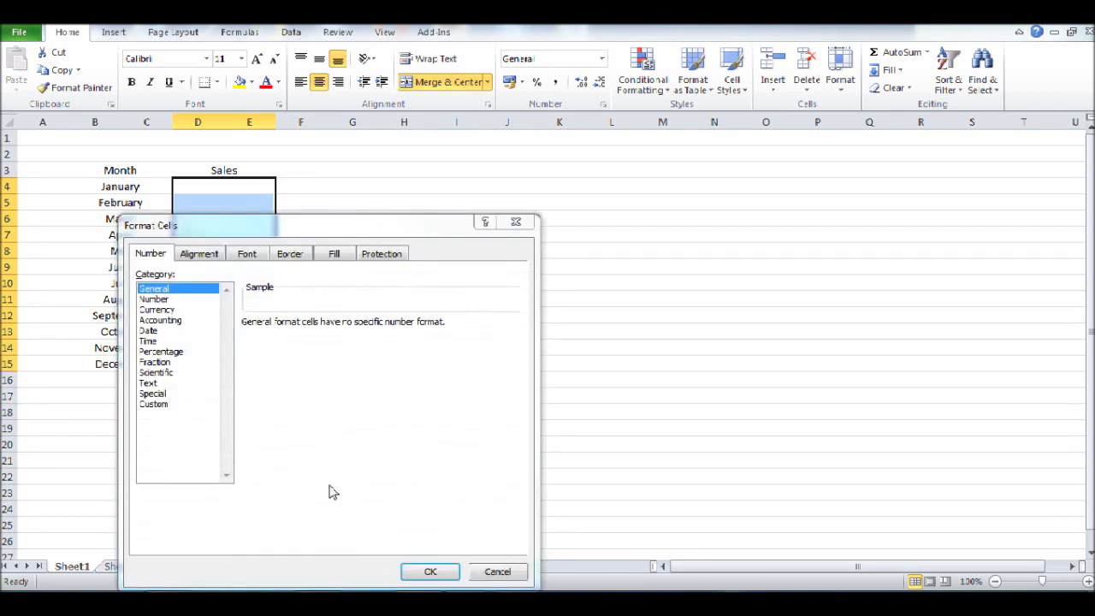
left_click_drag(309, 236, 350, 192)
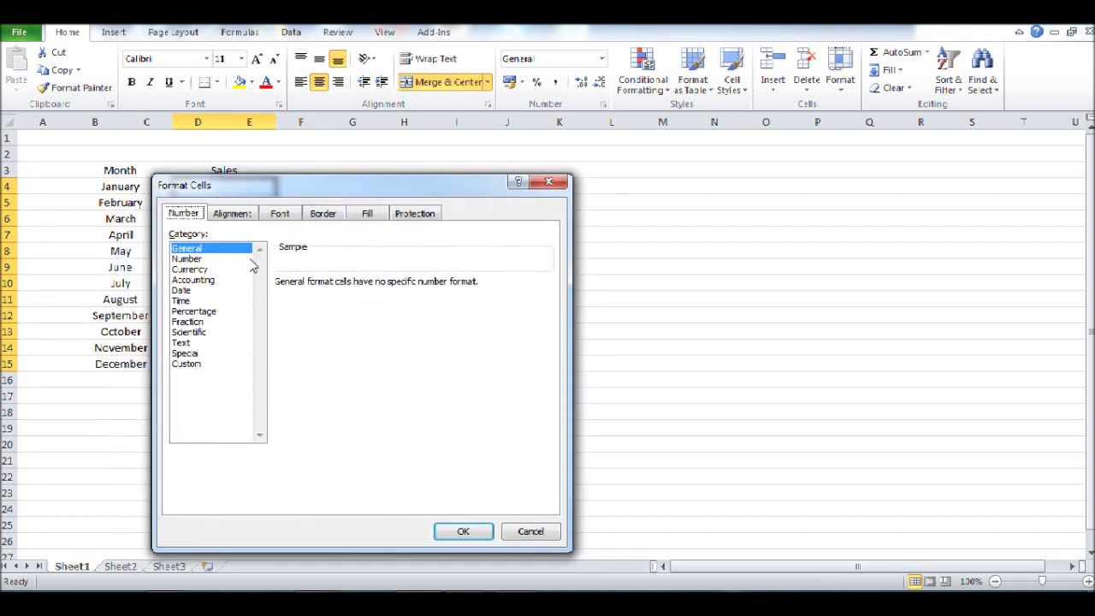
left_click(226, 281)
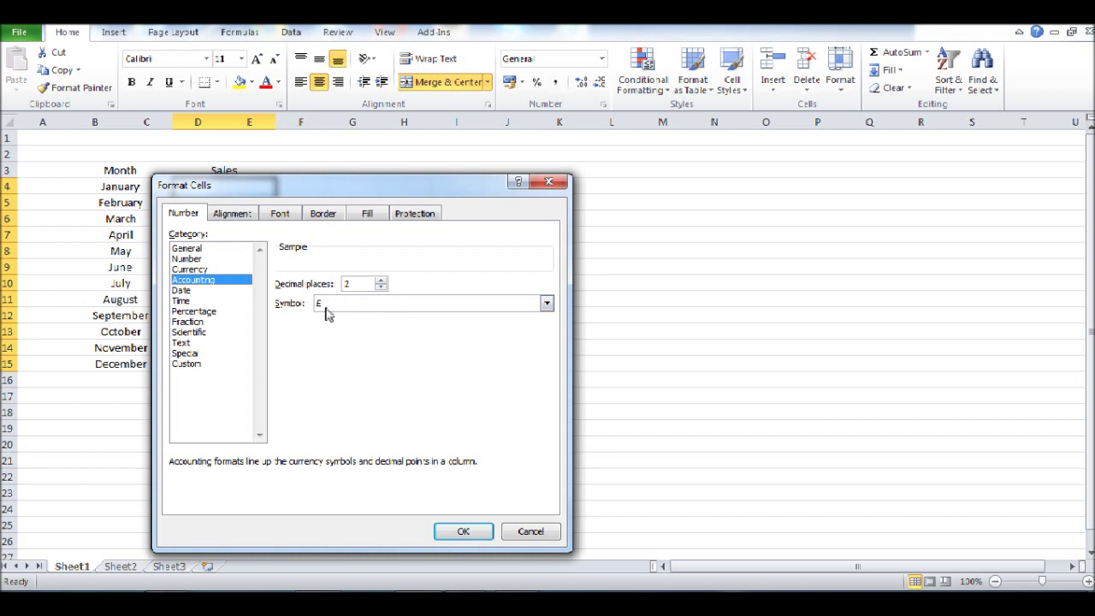
left_click(462, 531)
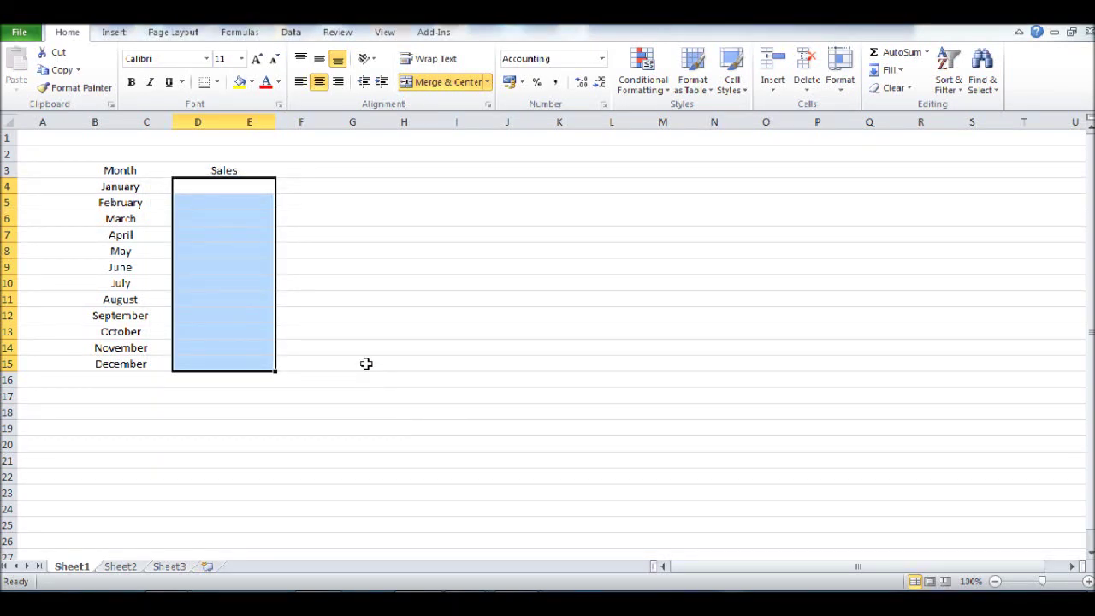
Enter January–June sales: 500, 550, 600, 650, 700, 650.
left_click(241, 186)
type("500")
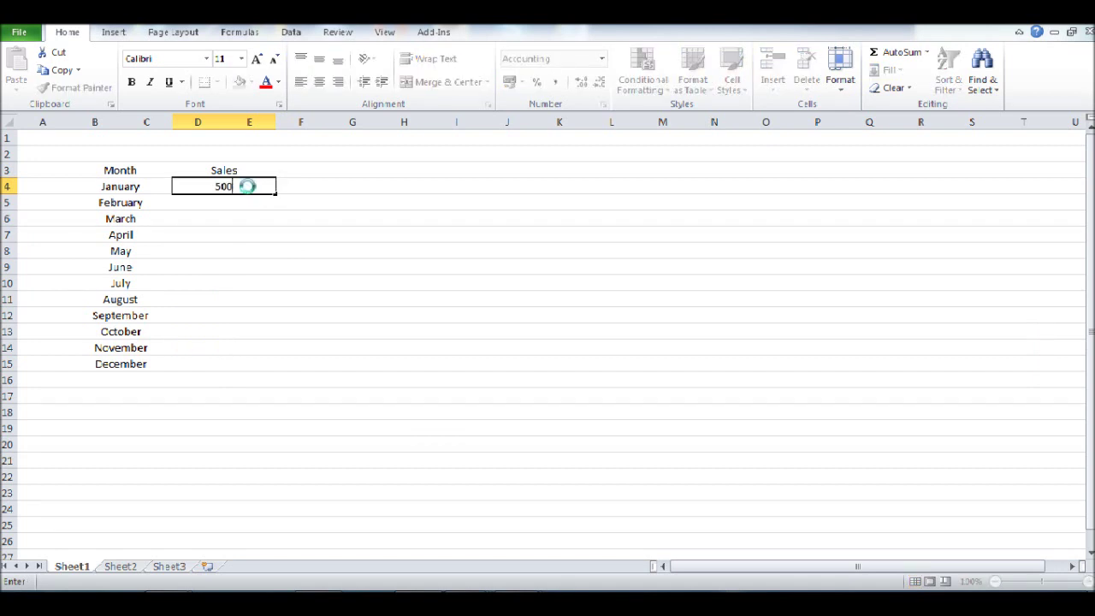
key("Return")
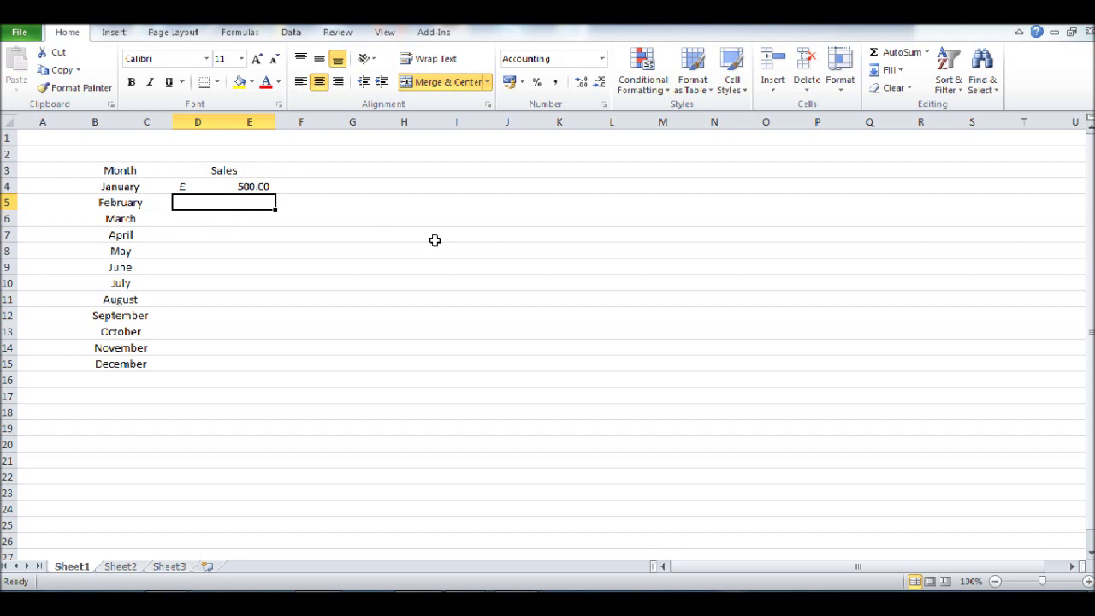
type("550")
key("Return")
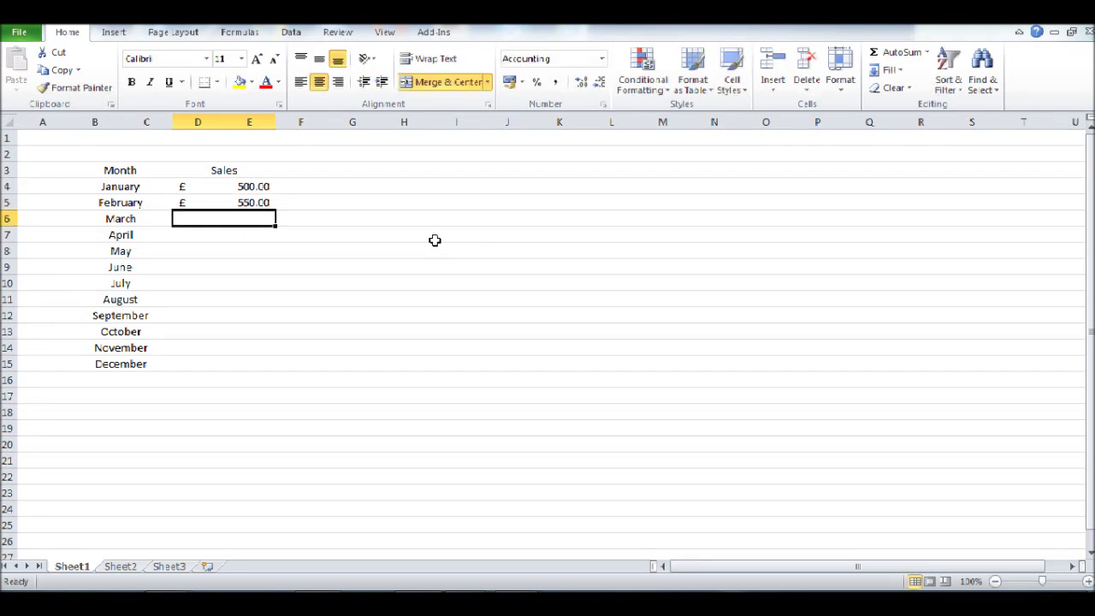
type("600")
key("Return")
type("650")
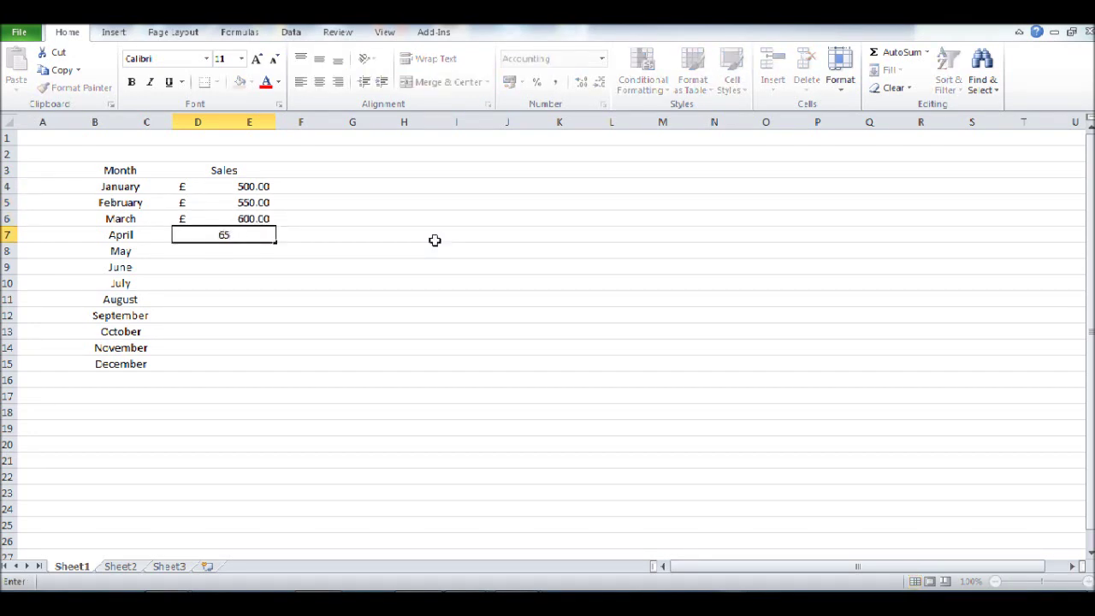
key("Return")
type("700")
key("Return")
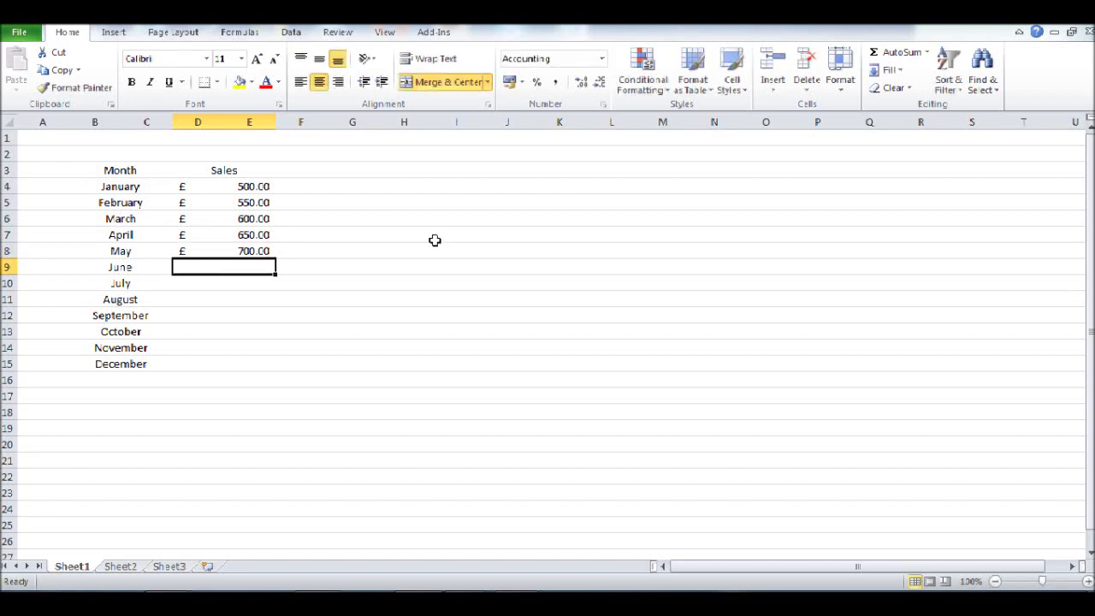
type("650")
key("Return")
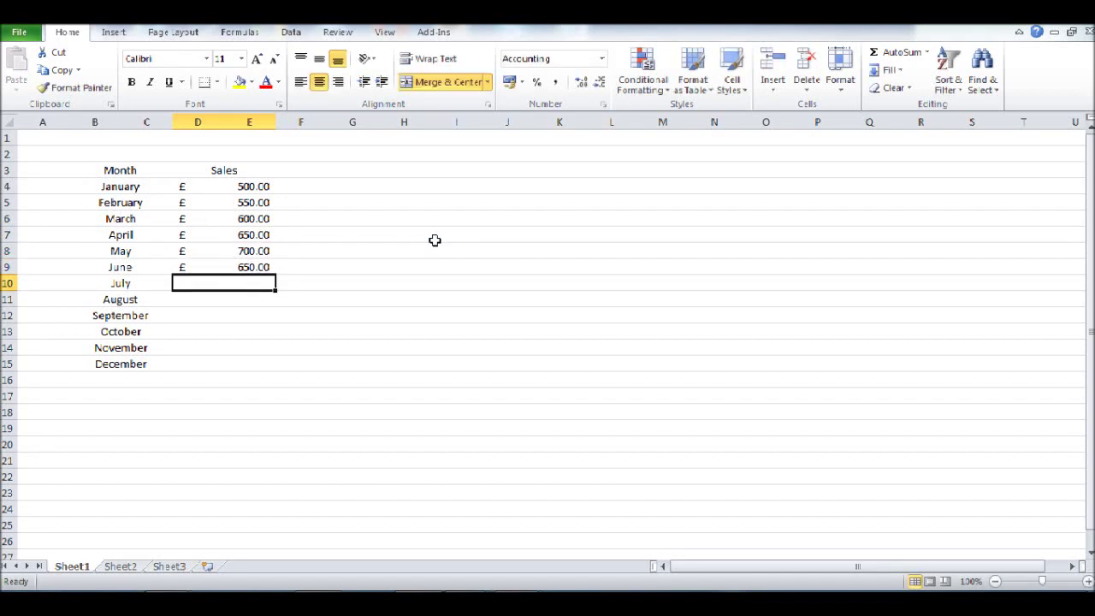
Enter July–December sales: 500, 550, 800, 900, 850, 825.
type("500")
key("Return")
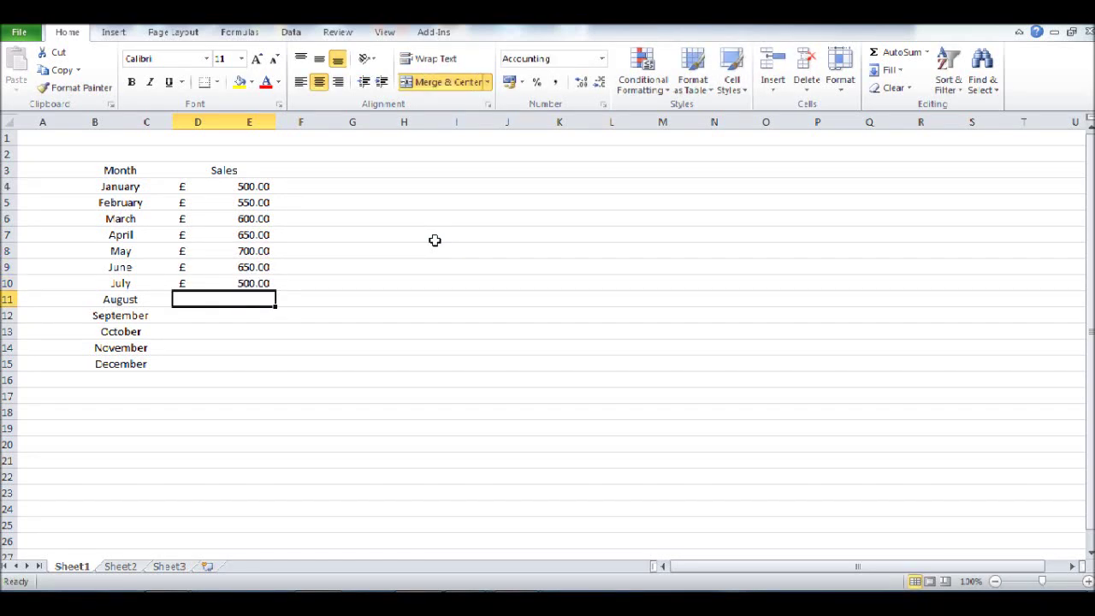
type("550")
key("Return")
type("80")
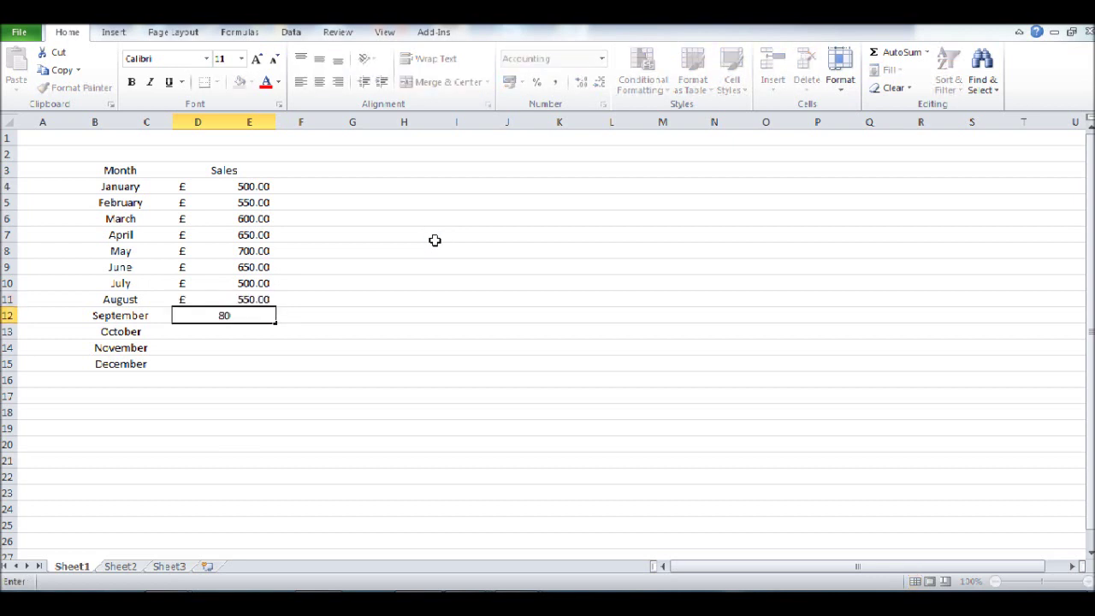
type("0")
key("Return")
type("900")
key("Return")
type("8")
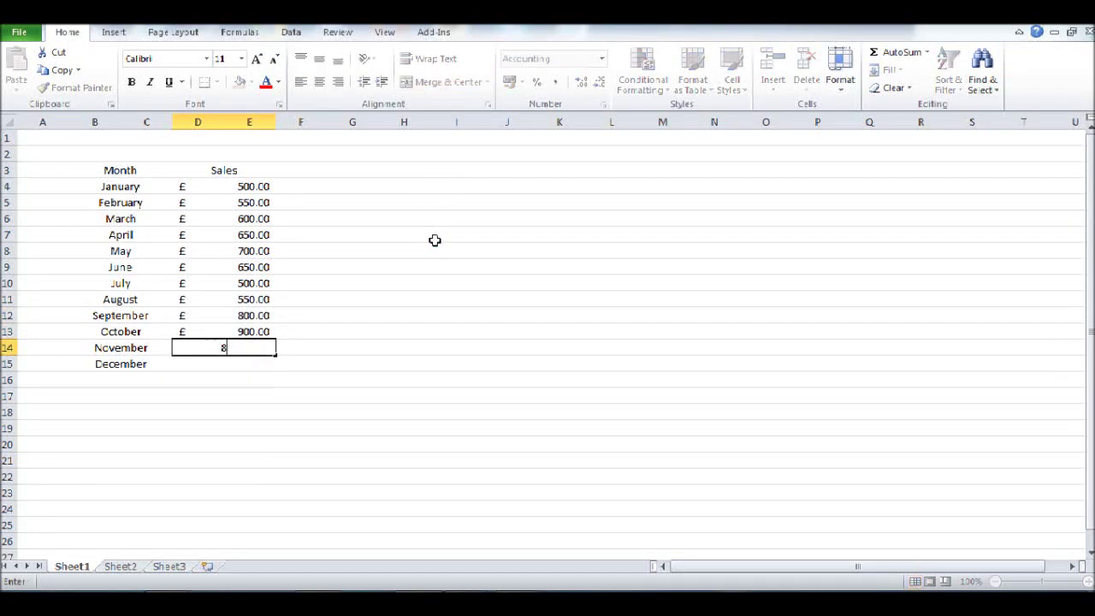
type("50")
key("Return")
type("825")
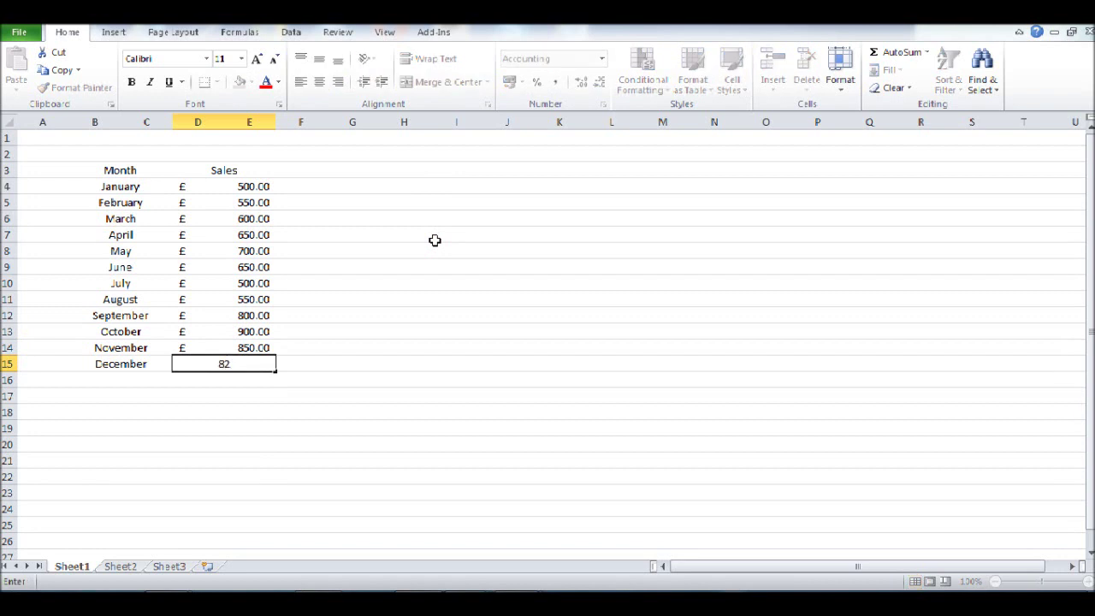
key("Return")
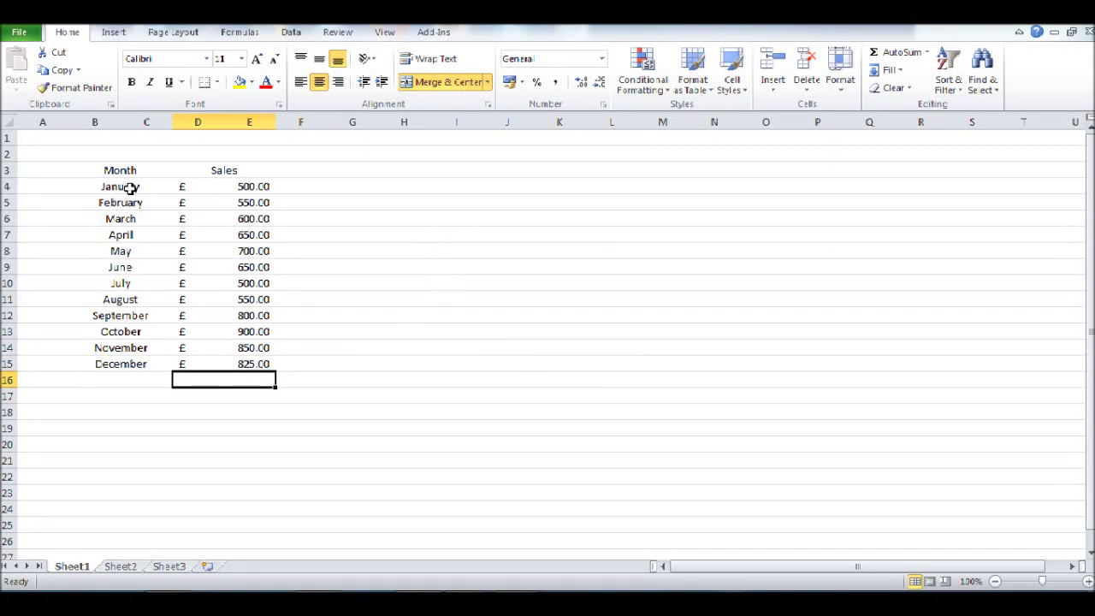
Select the month and sales data and insert the first 2-D Line chart type.
left_click_drag(128, 187, 220, 374)
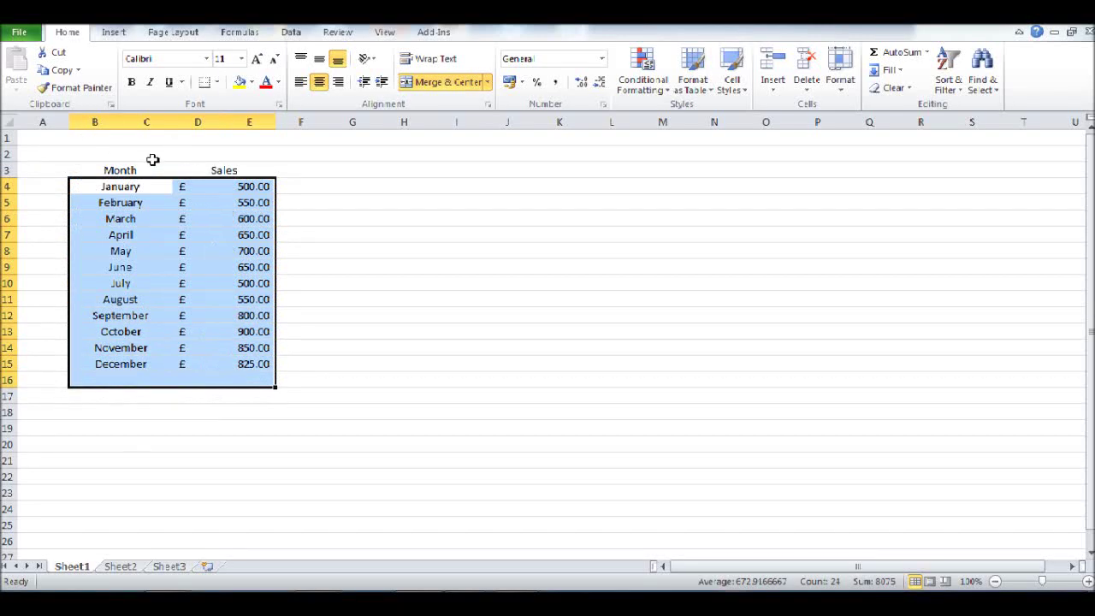
left_click_drag(135, 188, 222, 359)
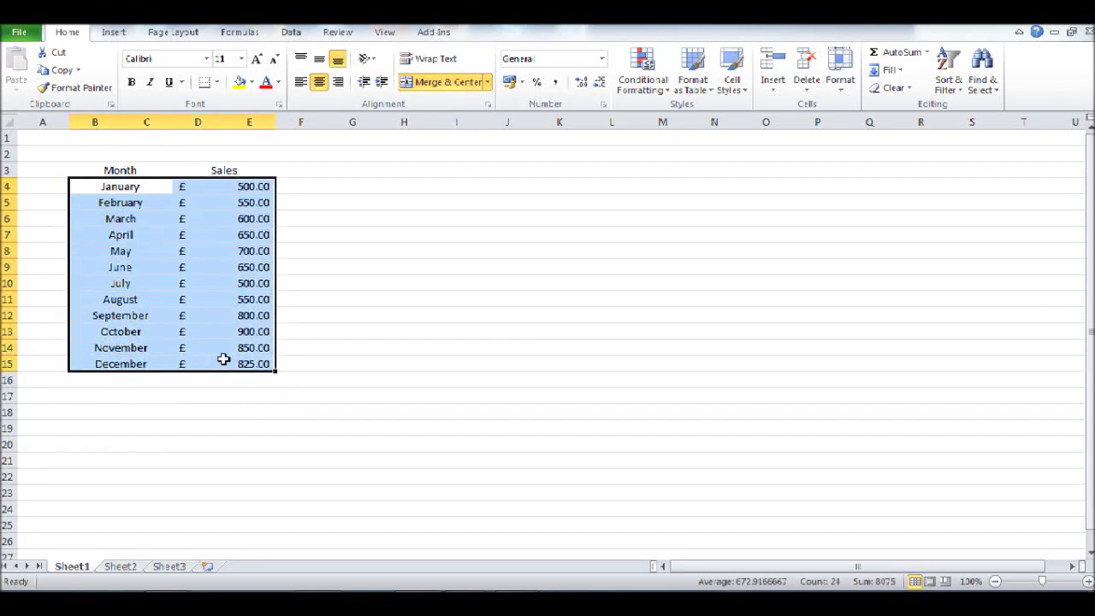
left_click(114, 32)
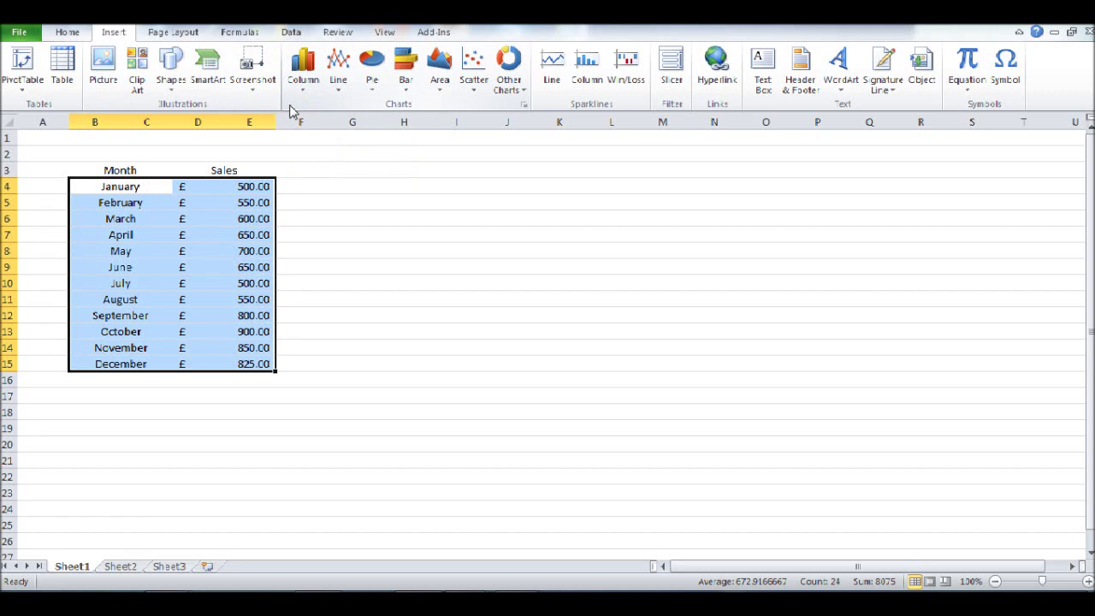
left_click(342, 91)
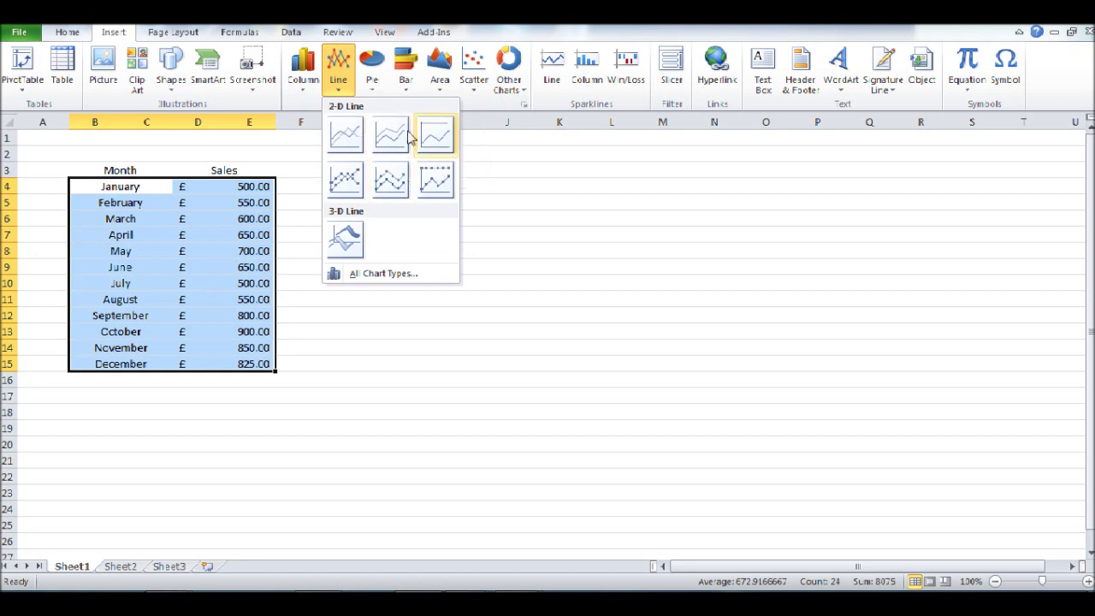
left_click(346, 137)
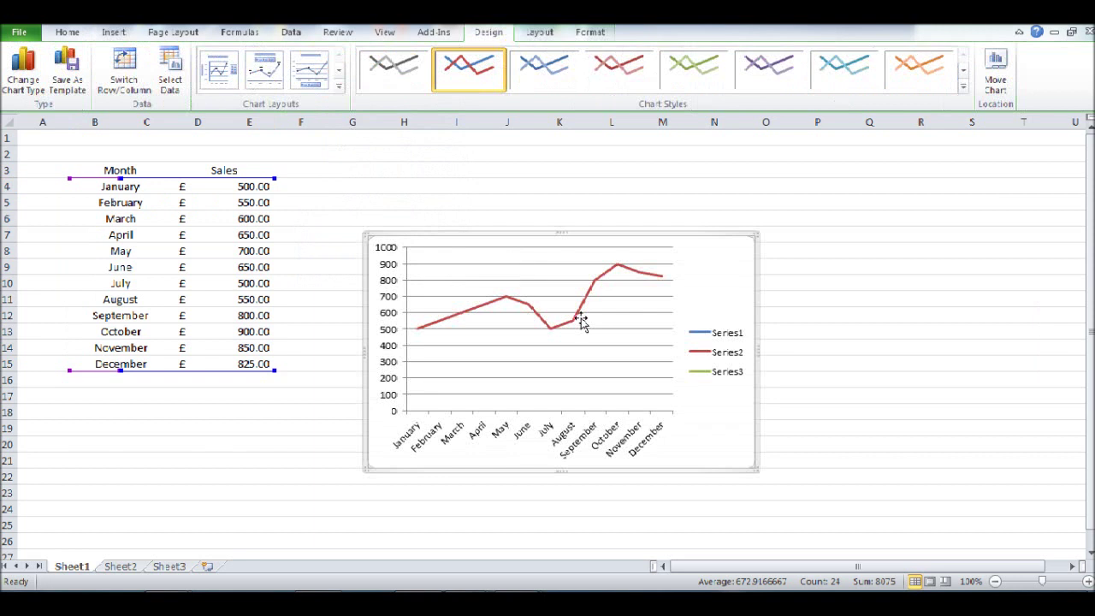
Drag the chart next to the table and stretch its edges to span about rows 2–23.
left_click_drag(709, 295, 639, 203)
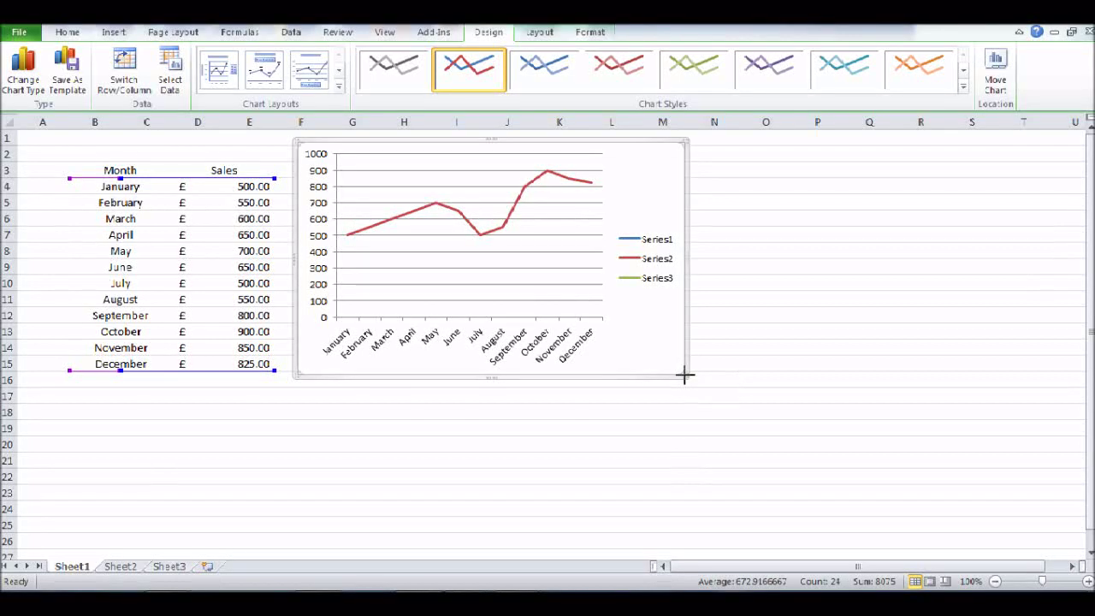
left_click_drag(707, 396, 800, 477)
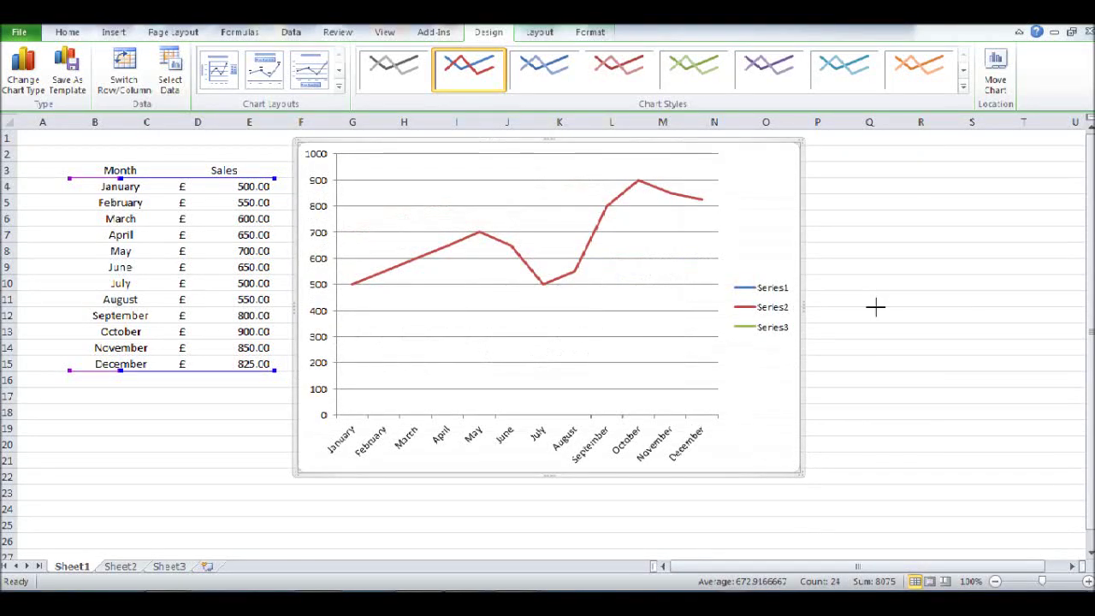
left_click_drag(796, 315, 806, 347)
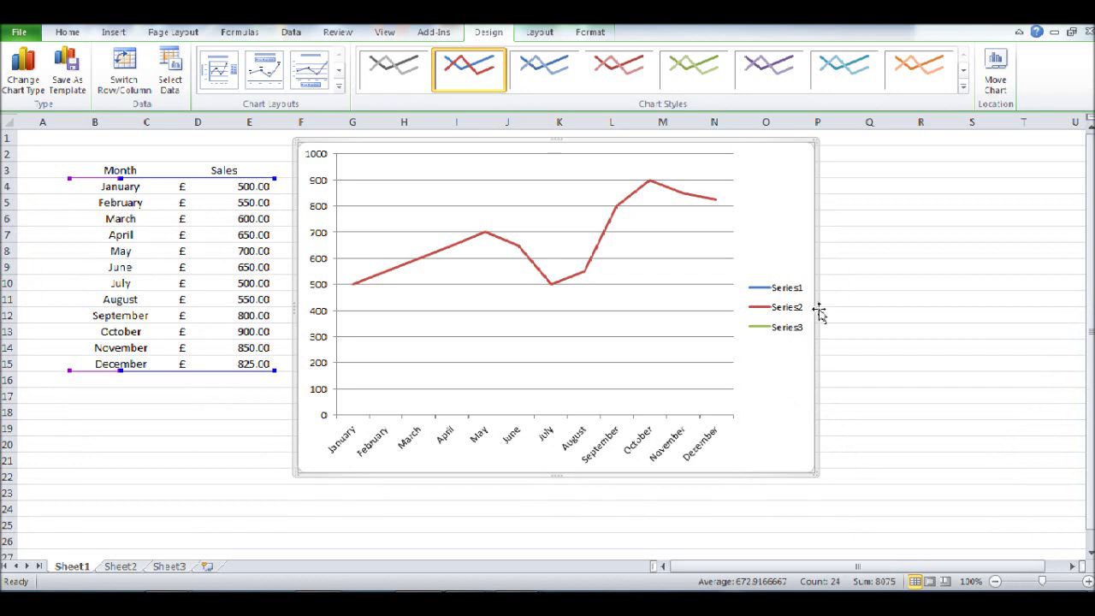
left_click_drag(820, 309, 865, 308)
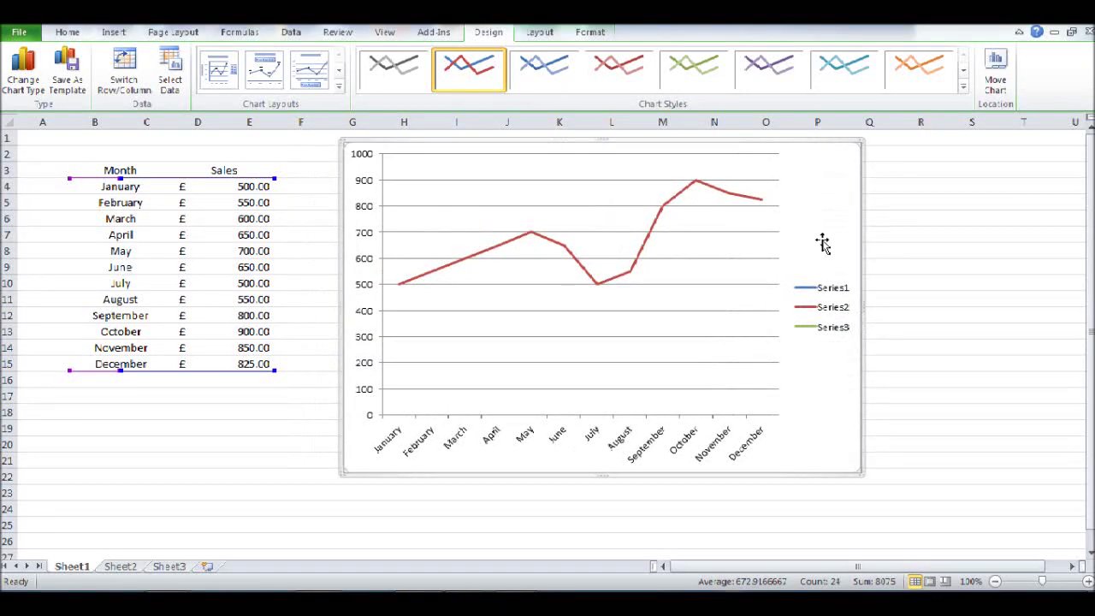
left_click_drag(824, 245, 761, 239)
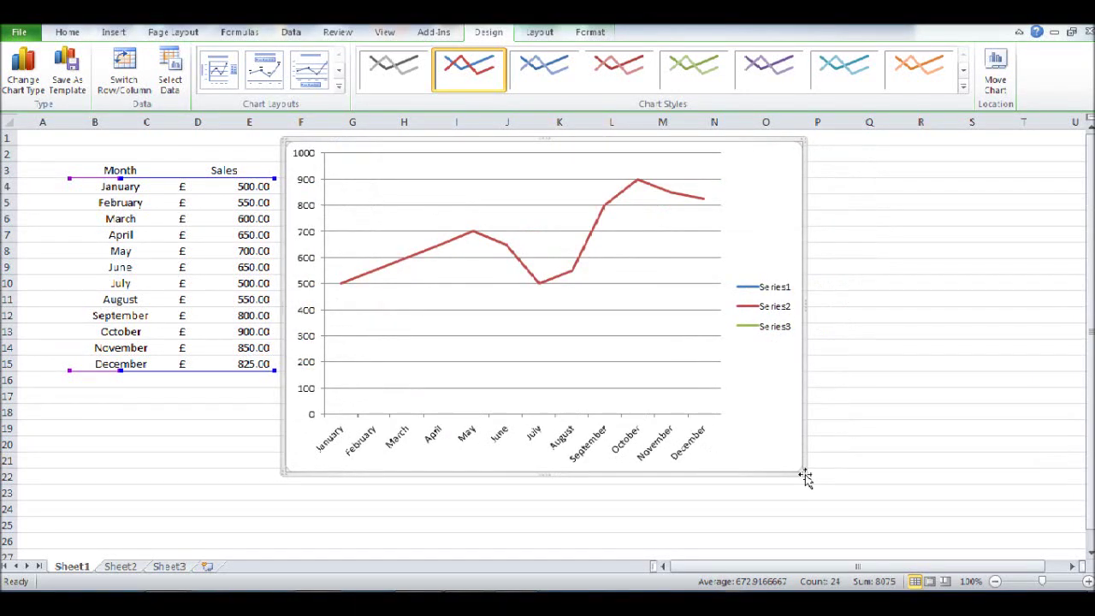
left_click_drag(805, 471, 917, 491)
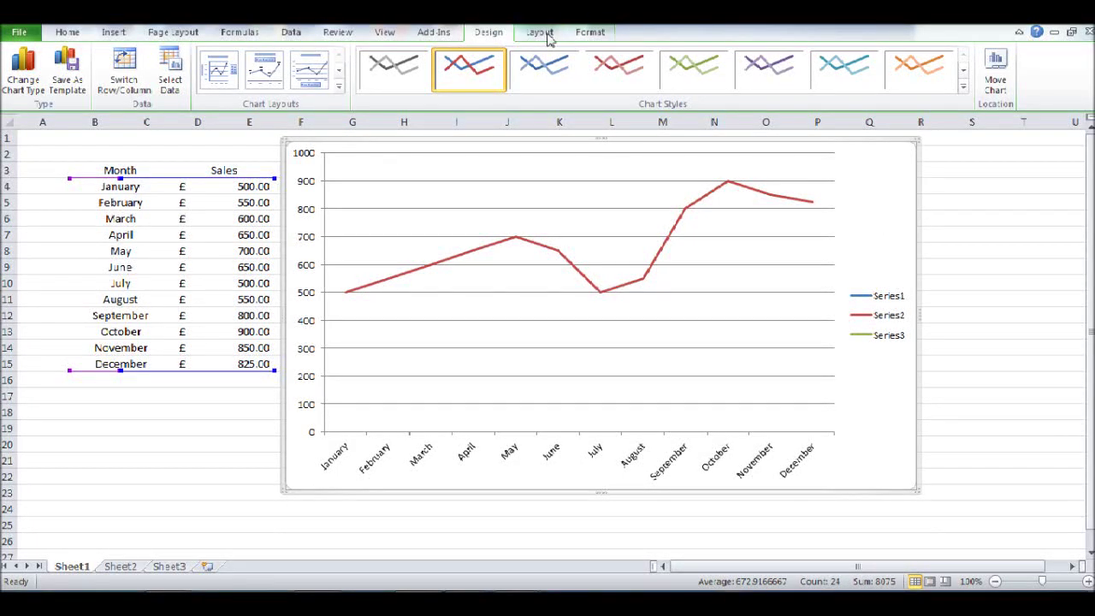
Add Primary Vertical Major Gridlines to the line chart from the Chart Tools Layout tab.
right_click(857, 222)
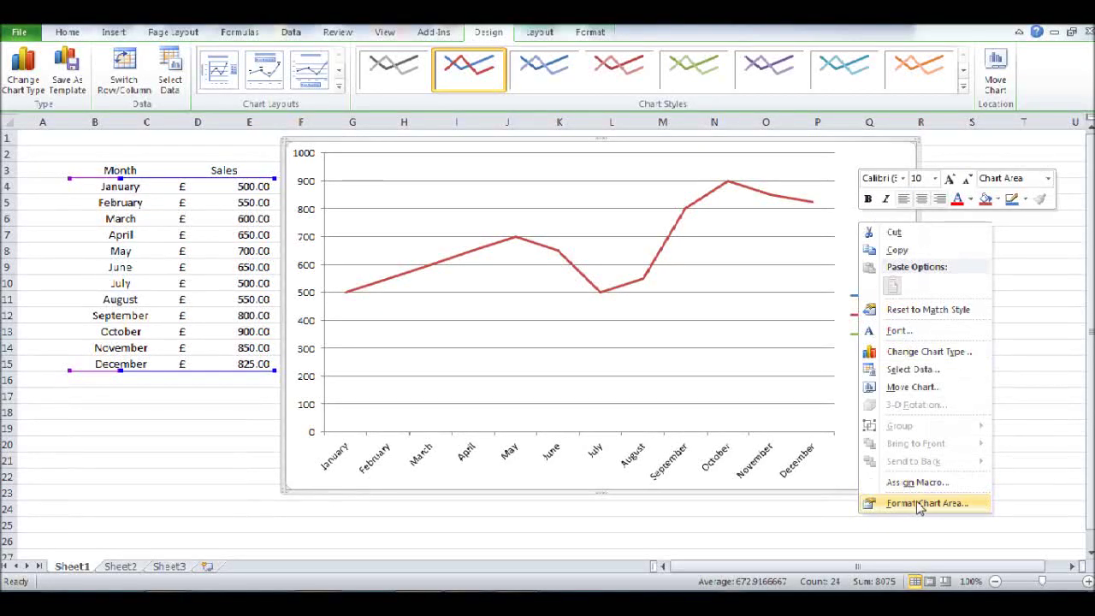
left_click(852, 166)
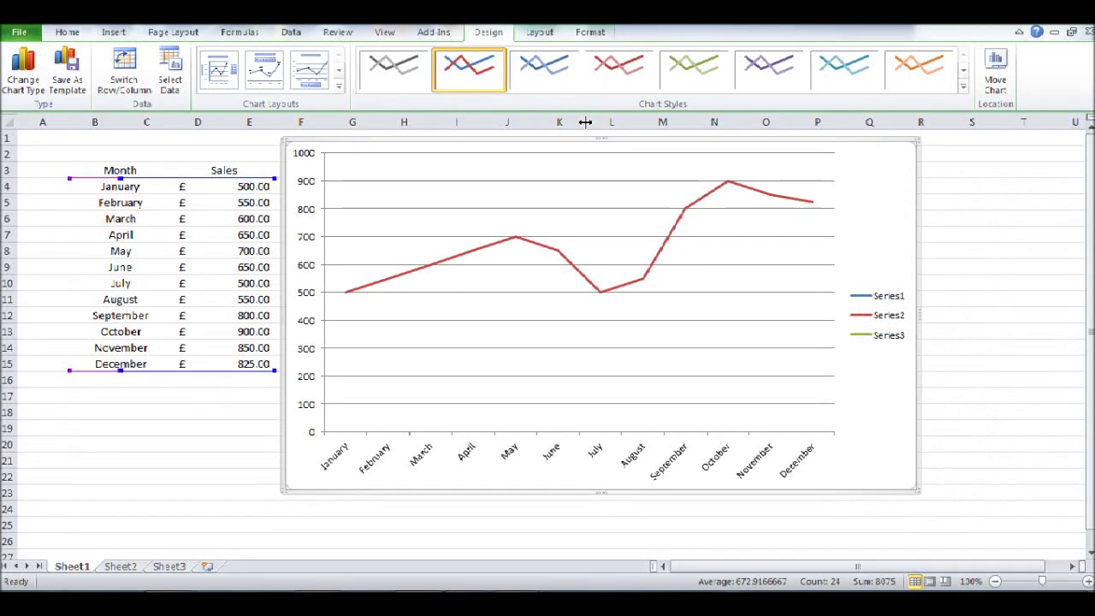
left_click(541, 33)
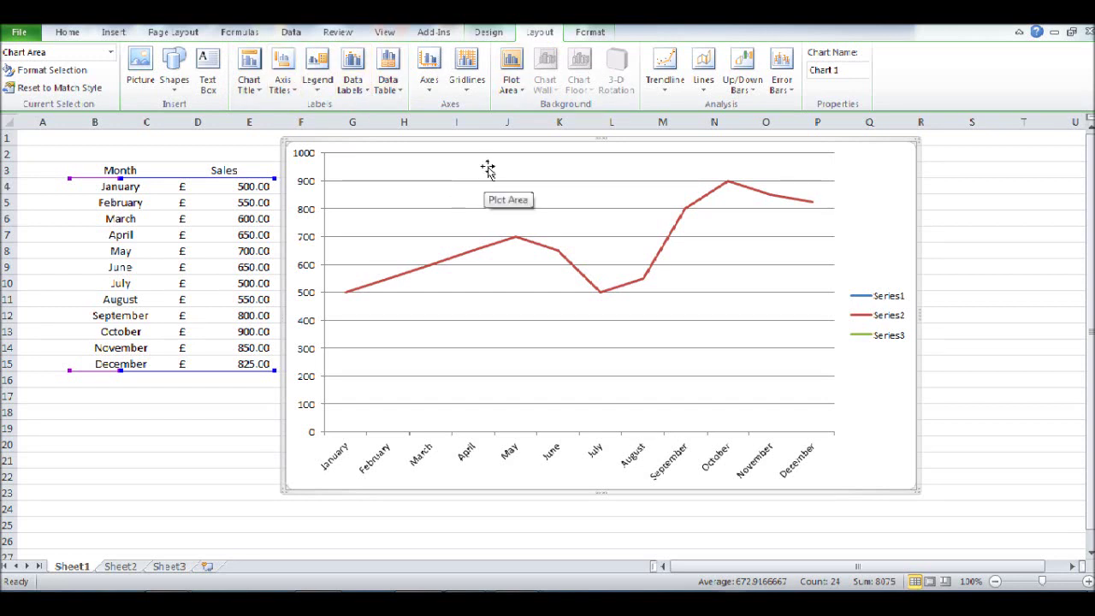
left_click(467, 84)
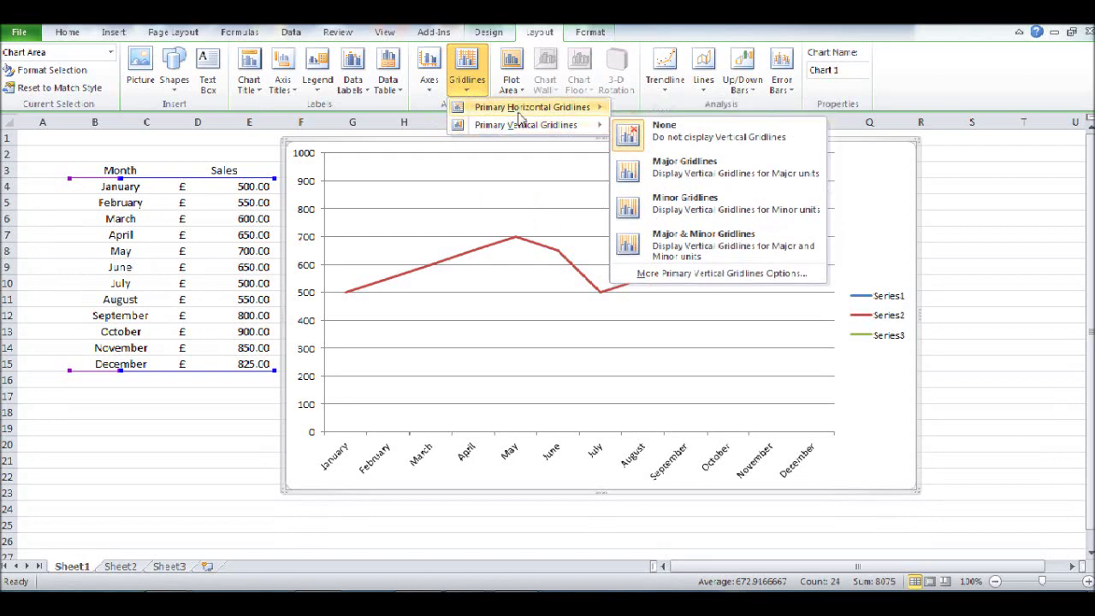
left_click(681, 167)
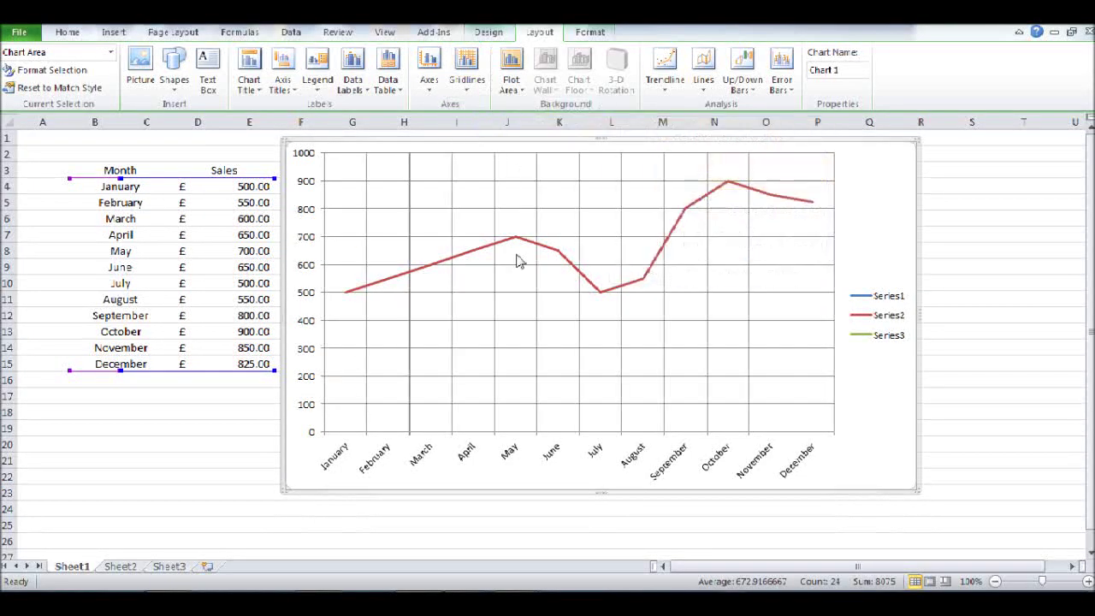
left_click(434, 97)
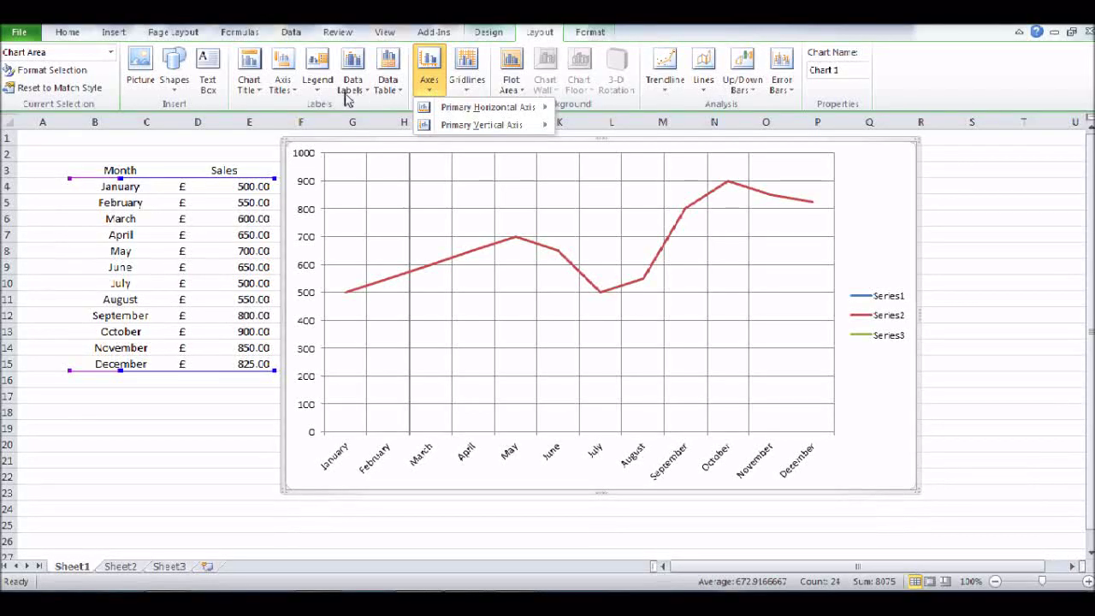
Add a Centered Overlay chart title reading 'Sales 2013-2014'.
left_click(249, 86)
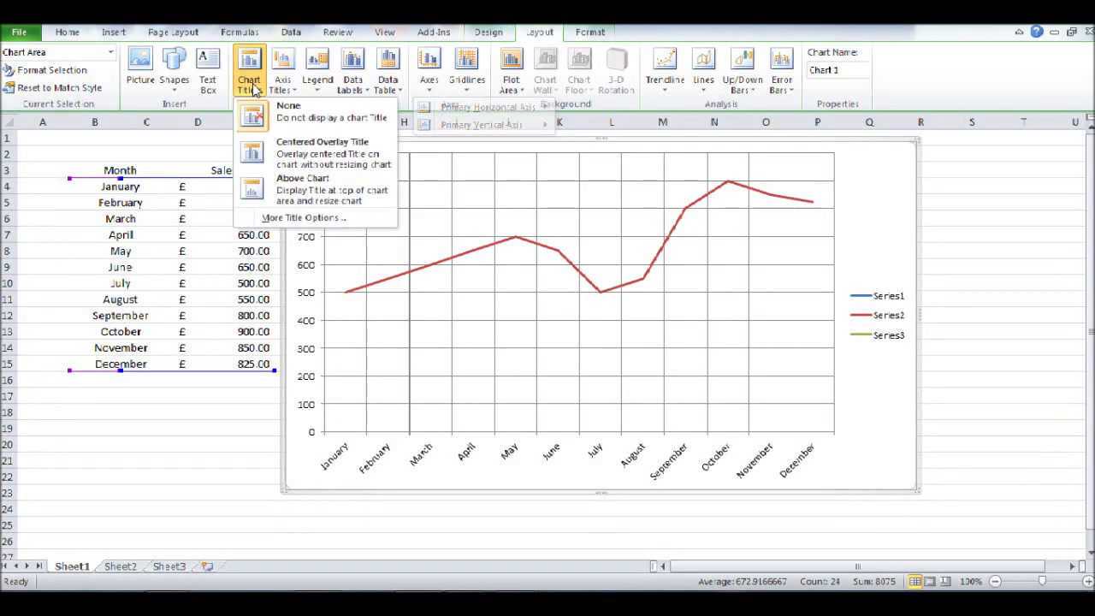
left_click(305, 160)
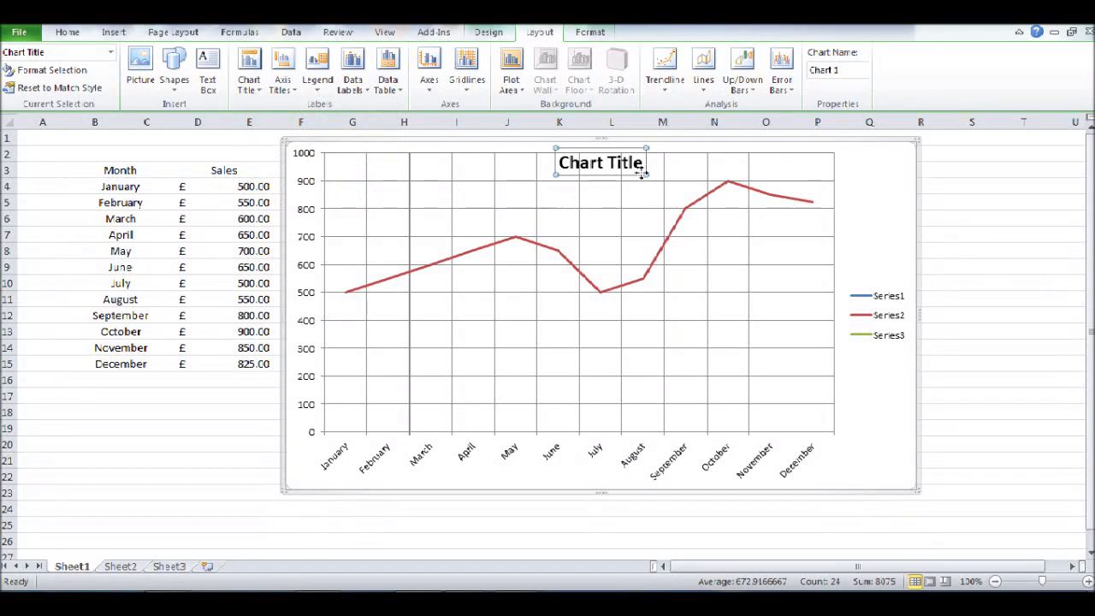
left_click_drag(640, 167, 575, 168)
type("S")
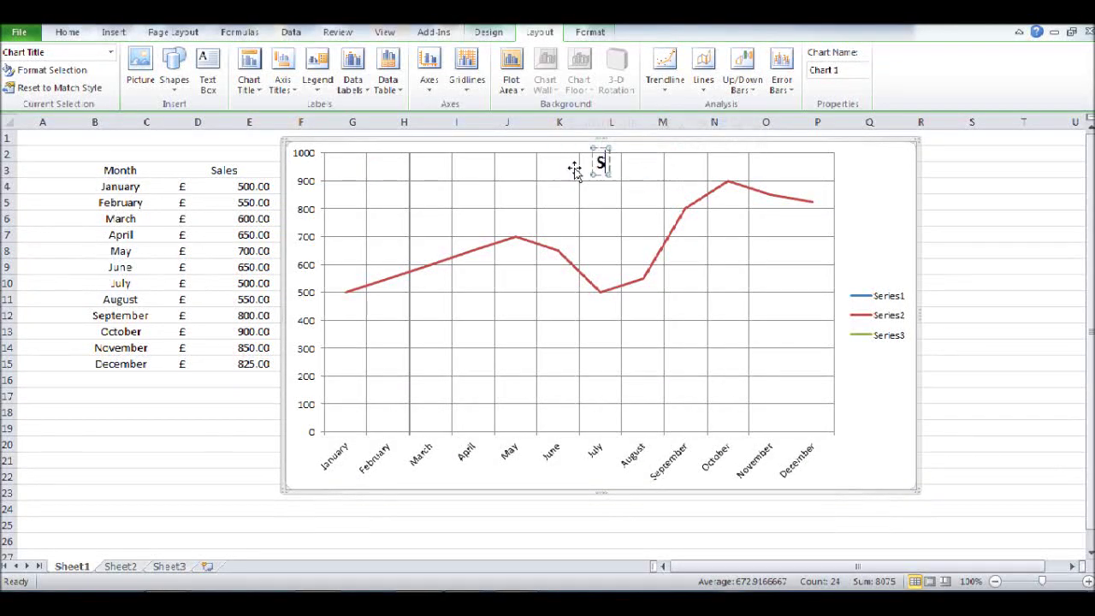
type("ales")
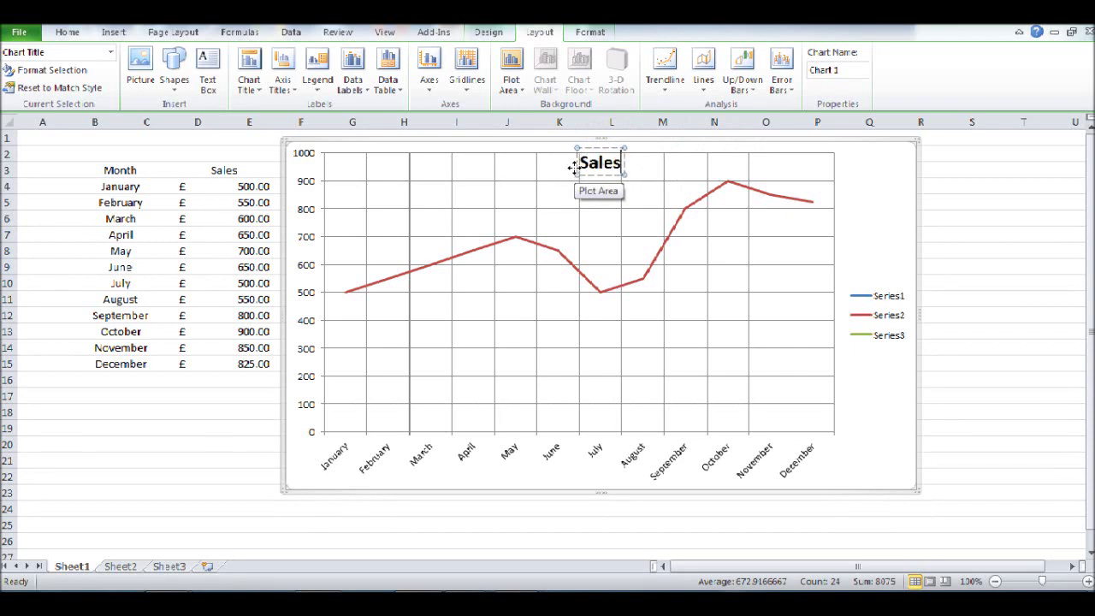
type(" 2013-20")
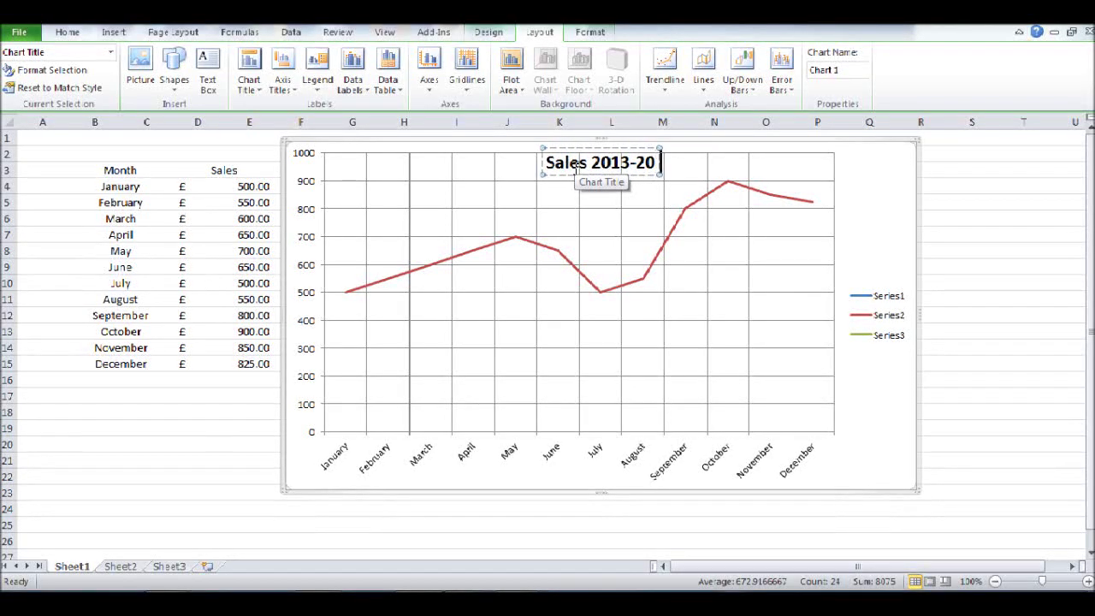
type("14")
left_click(805, 203)
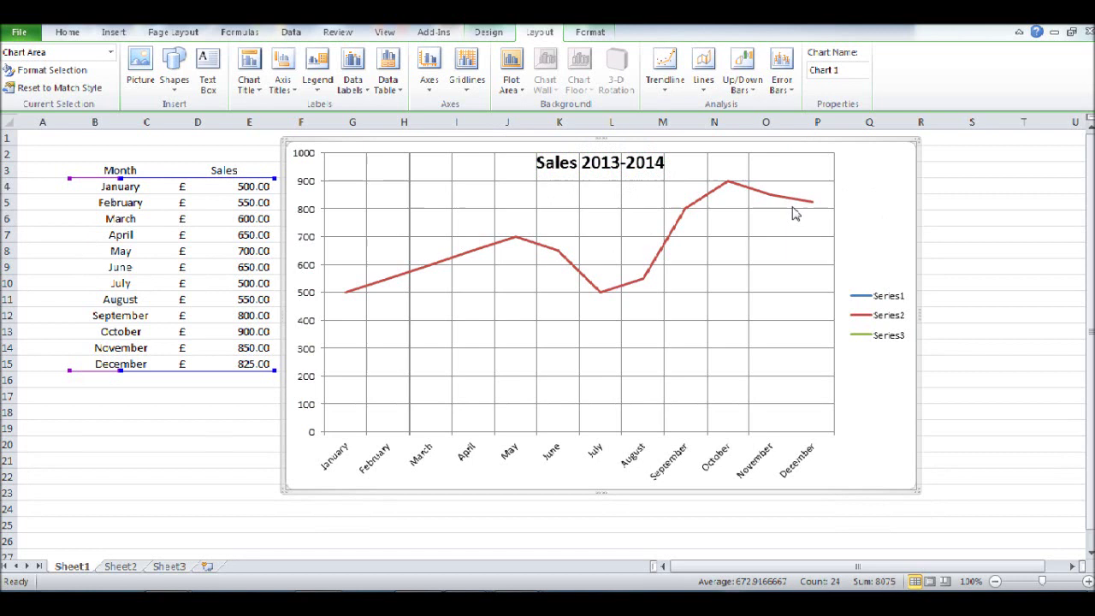
Add a horizontal axis title below the axis reading 'Month'.
left_click(283, 86)
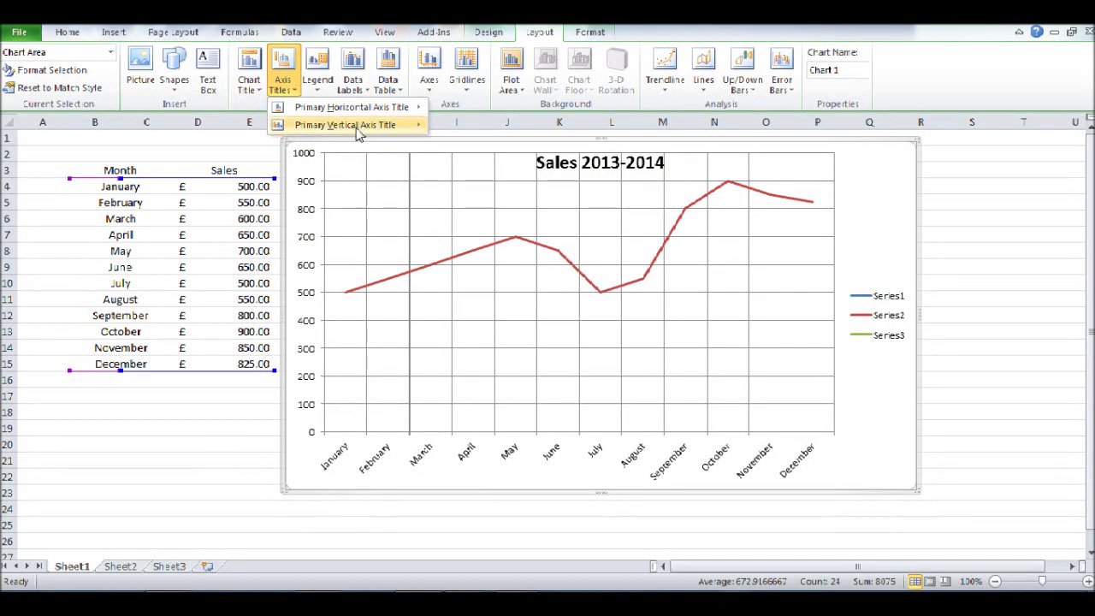
mouse_move(369, 110)
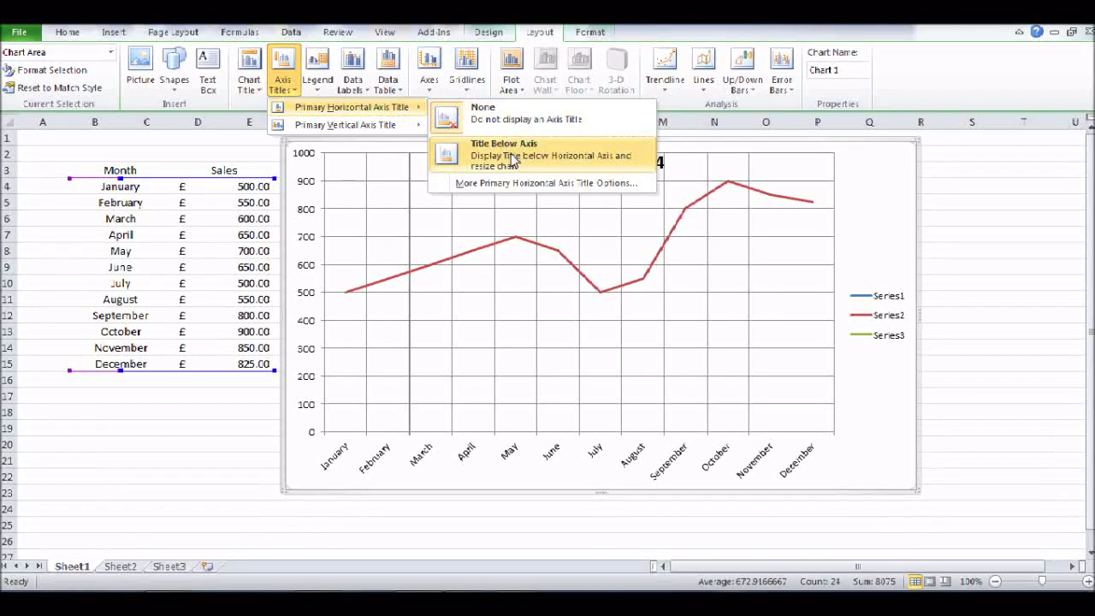
left_click(511, 157)
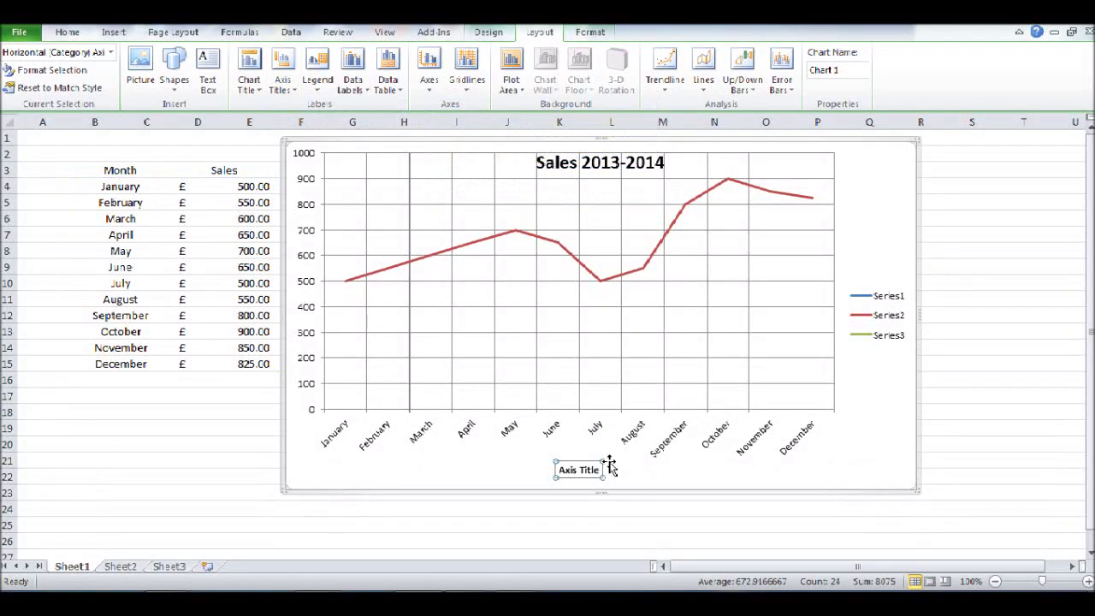
left_click_drag(601, 470, 560, 470)
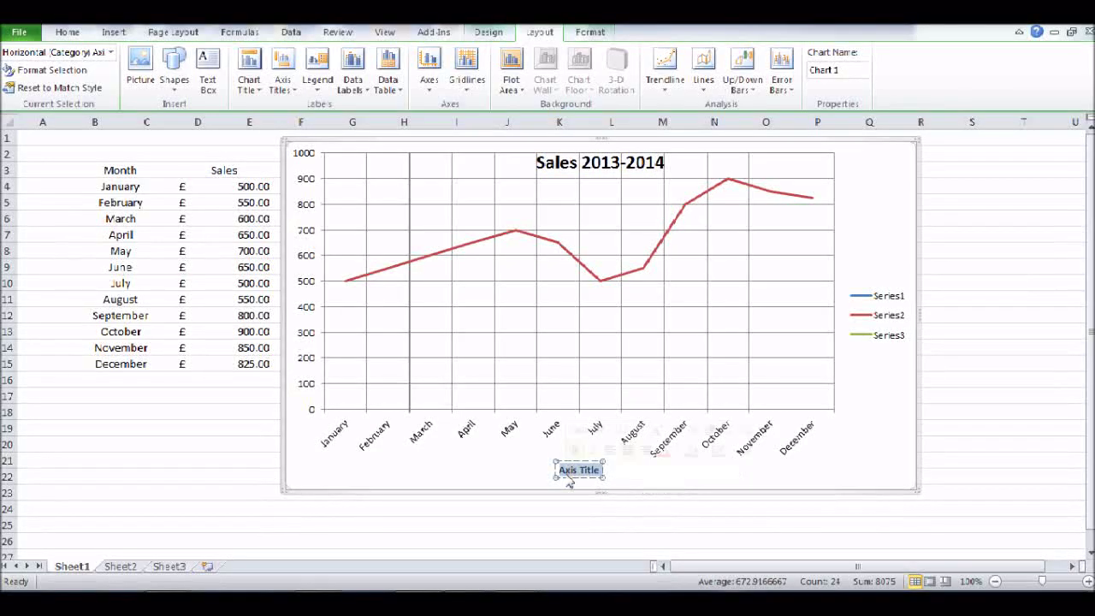
type("M")
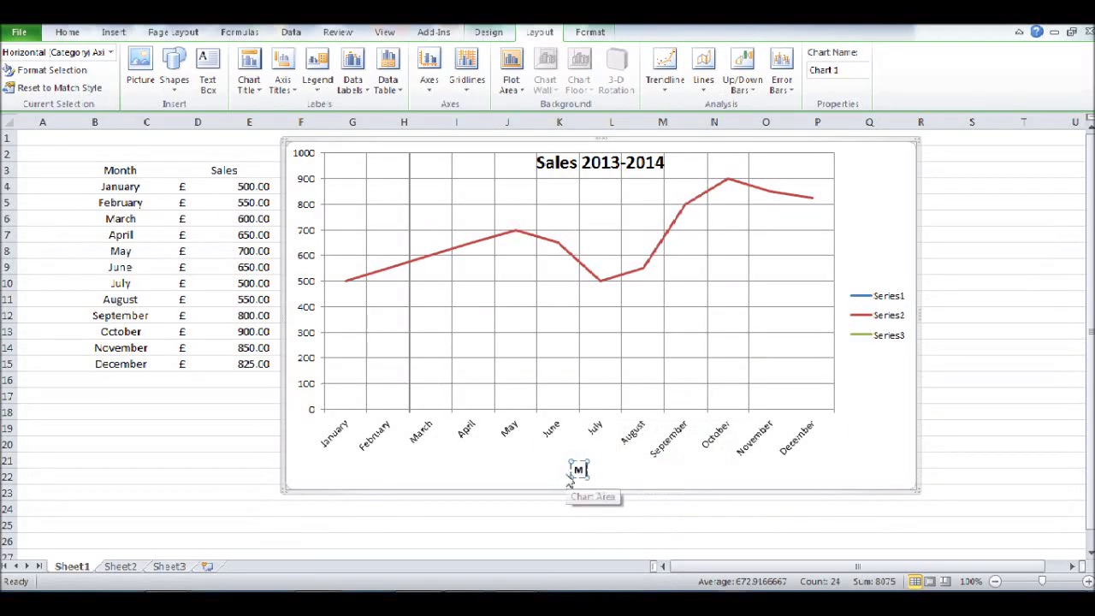
type("onth")
left_click(502, 473)
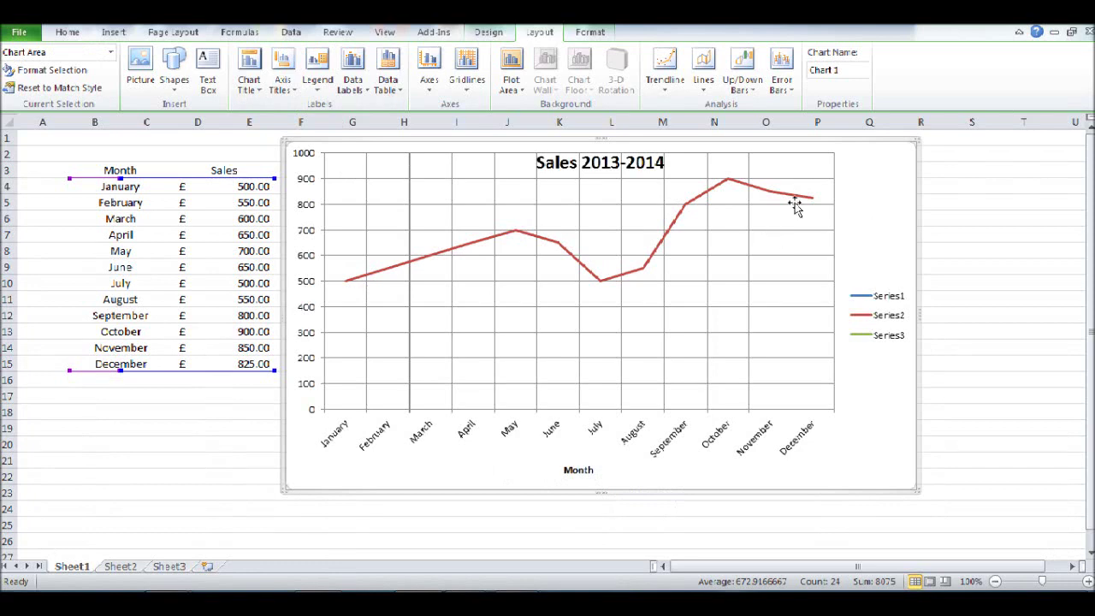
Add a rotated vertical axis title and replace its placeholder text with £.
left_click(282, 70)
mouse_move(297, 109)
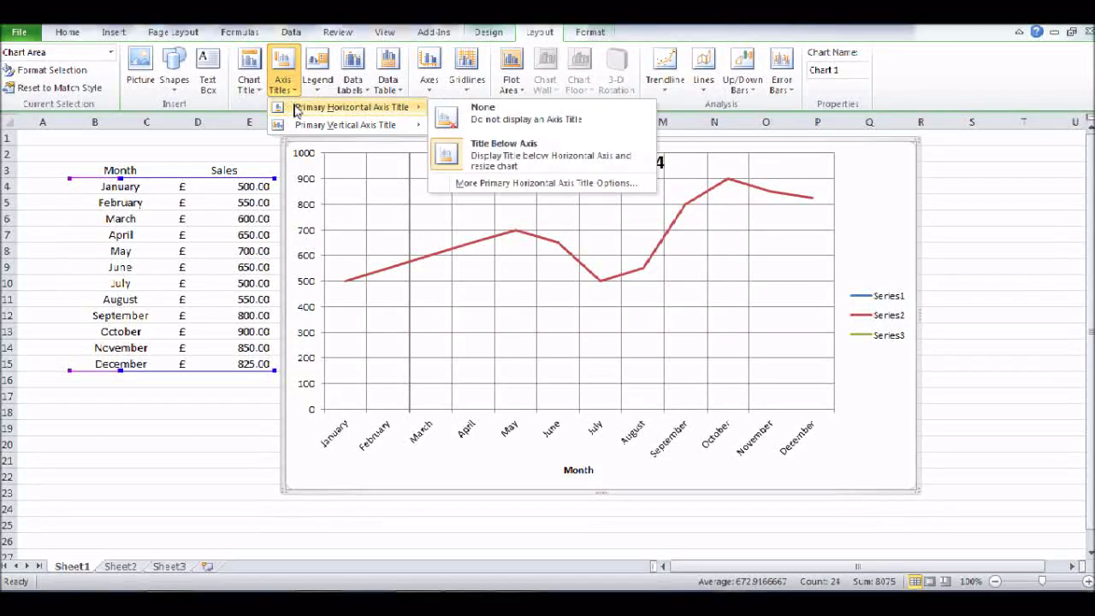
mouse_move(334, 127)
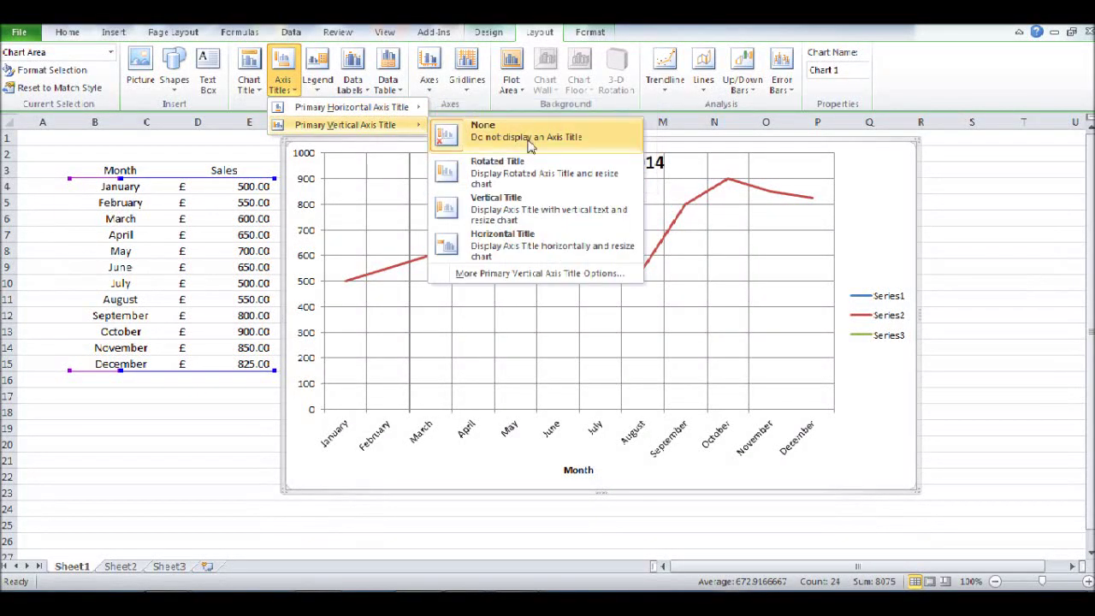
left_click(500, 159)
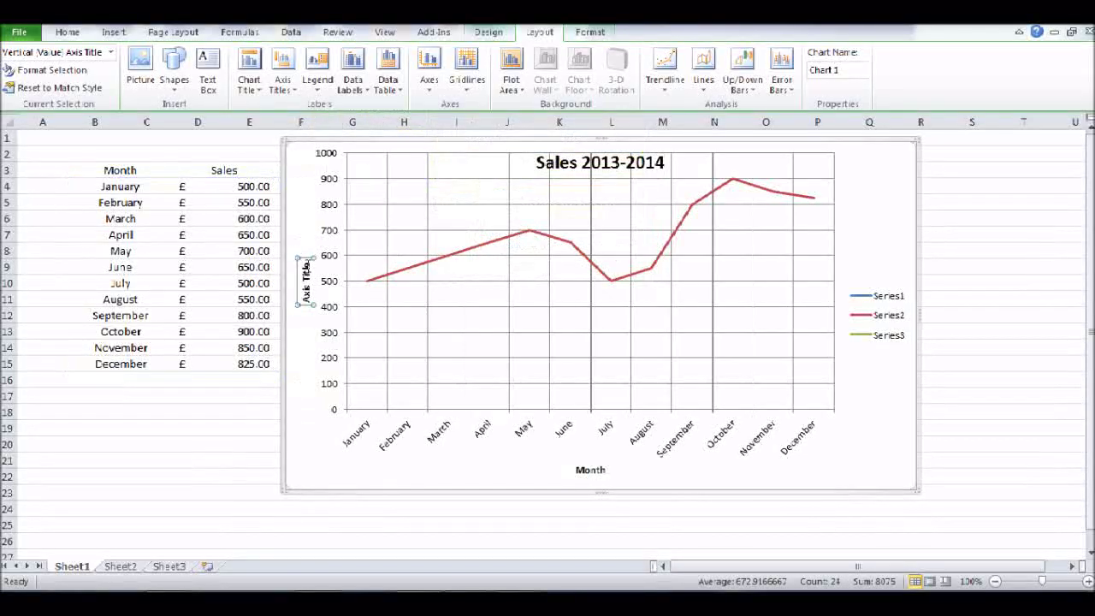
triple_click(304, 268)
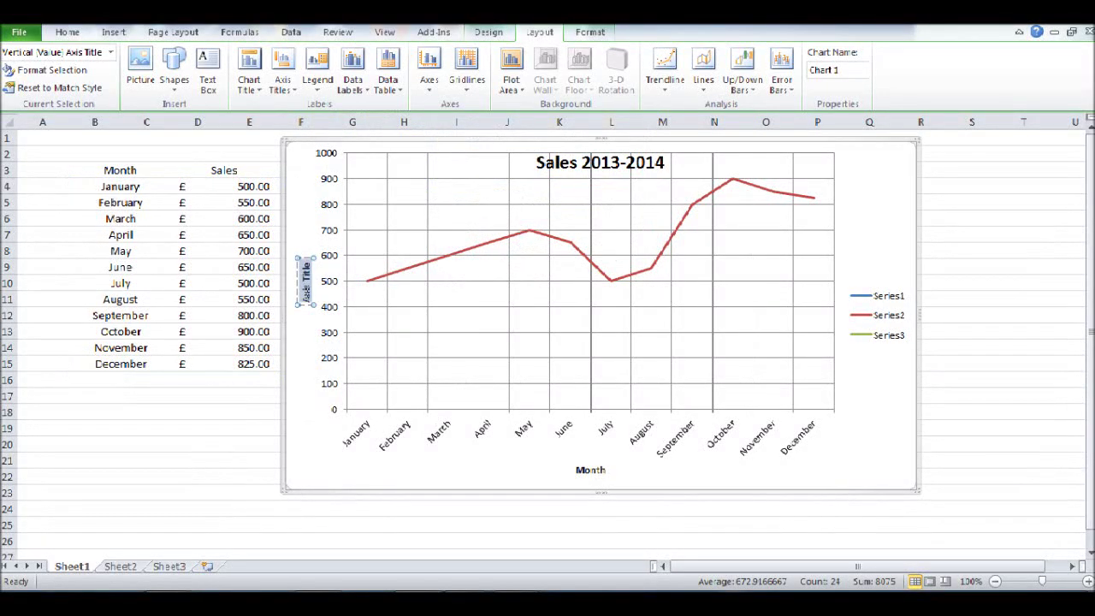
key("BackSpace")
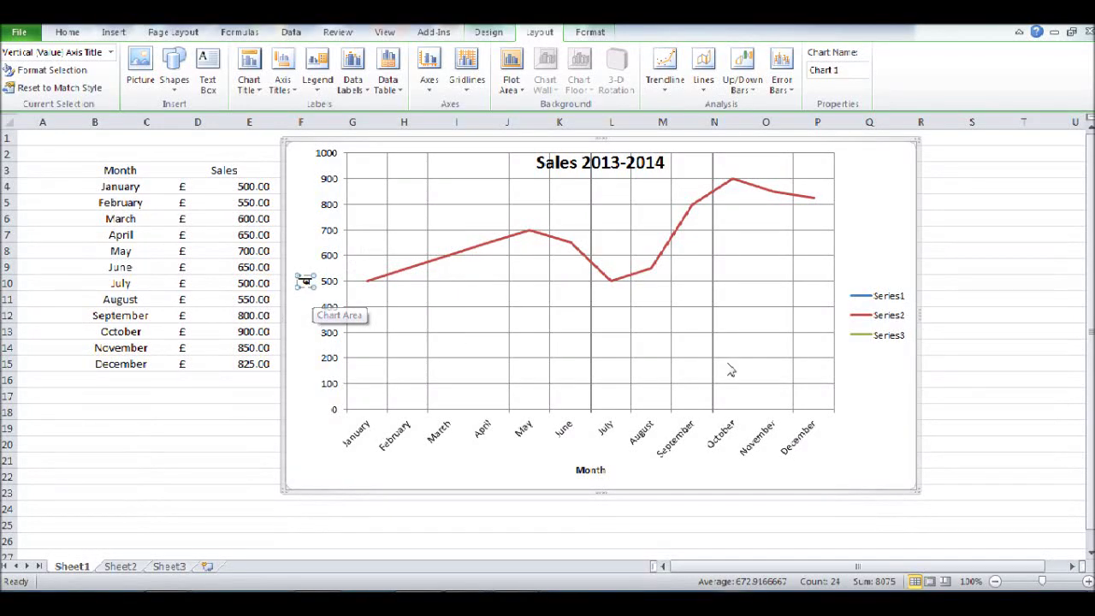
left_click(869, 411)
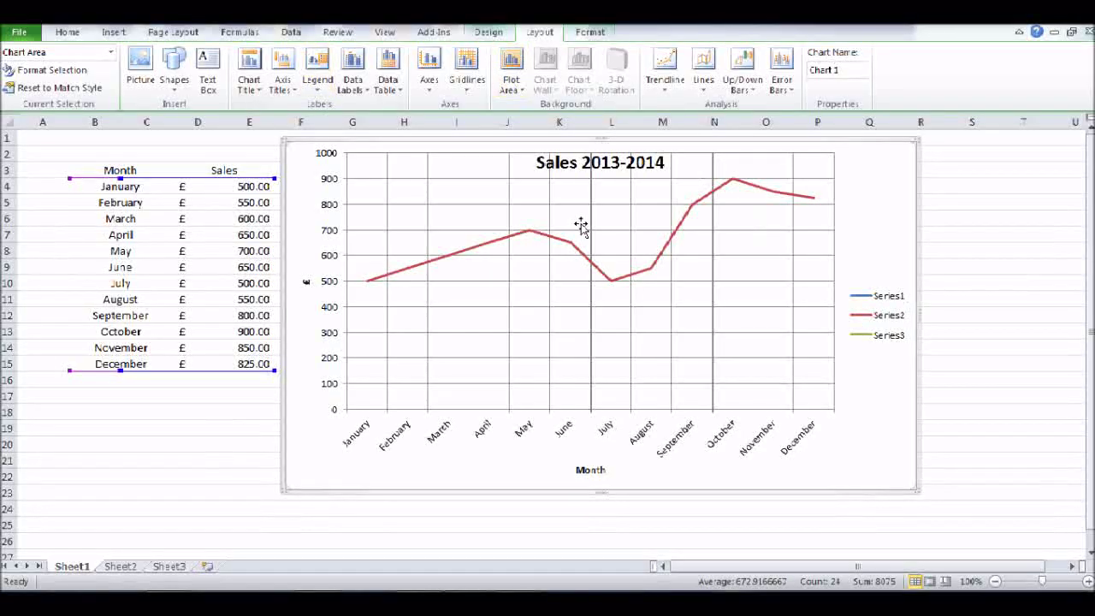
Add an exponential trendline for Series1 to the chart.
left_click(670, 95)
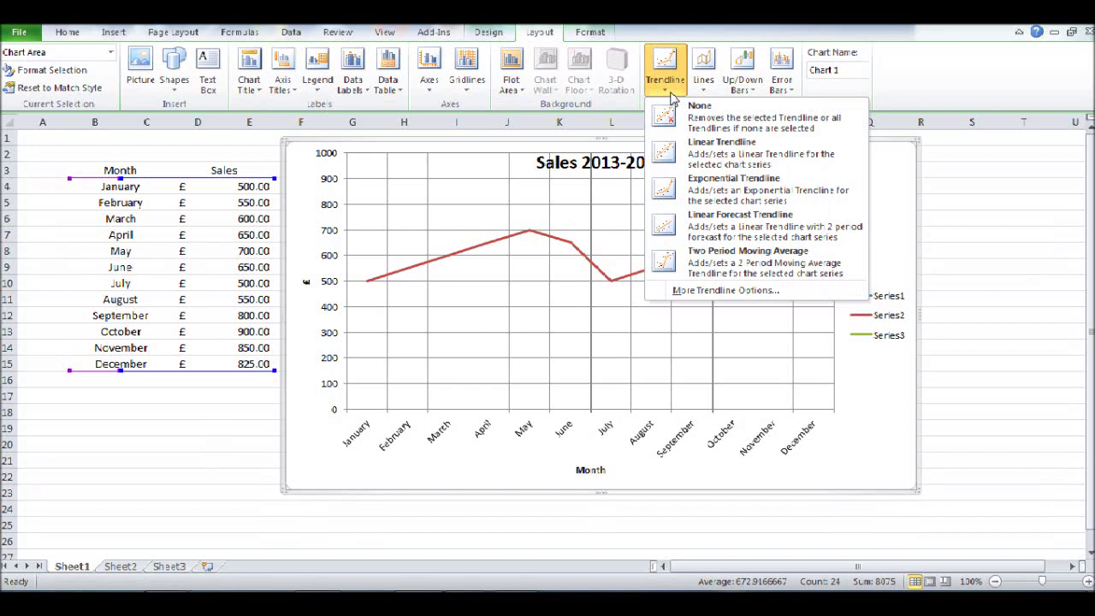
left_click(755, 195)
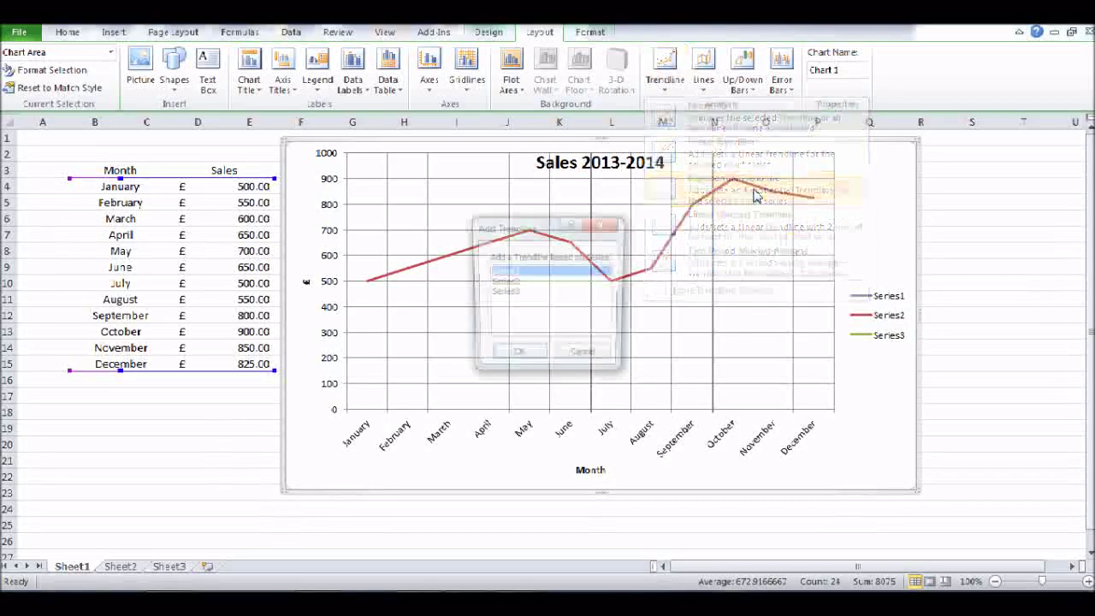
left_click(523, 359)
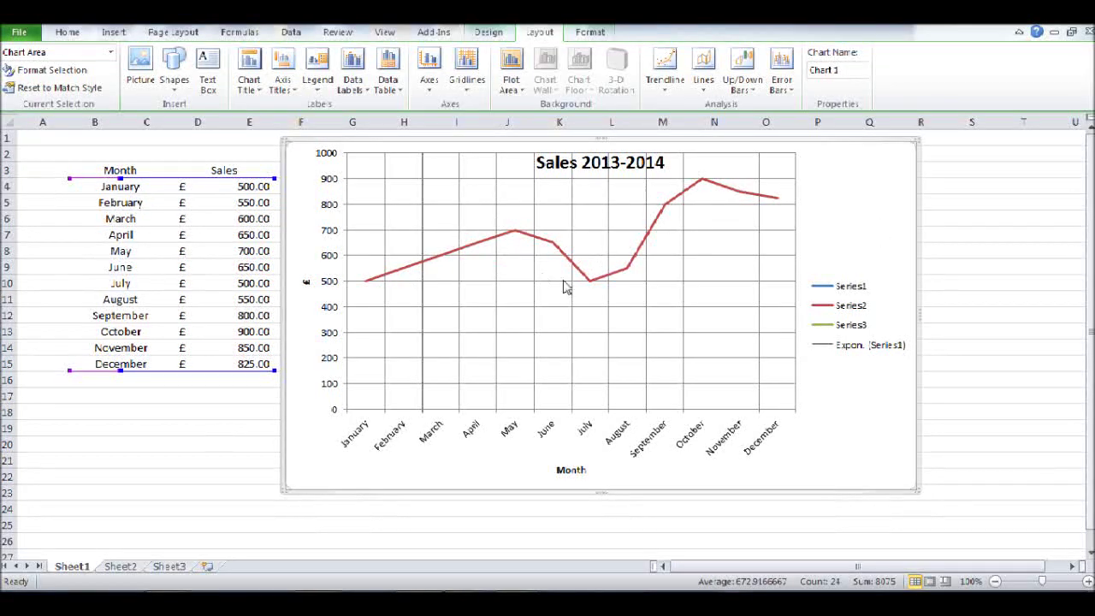
Merge and centre B2:E2 and enter the heading 'Company 1'.
left_click_drag(1086, 201, 1091, 209)
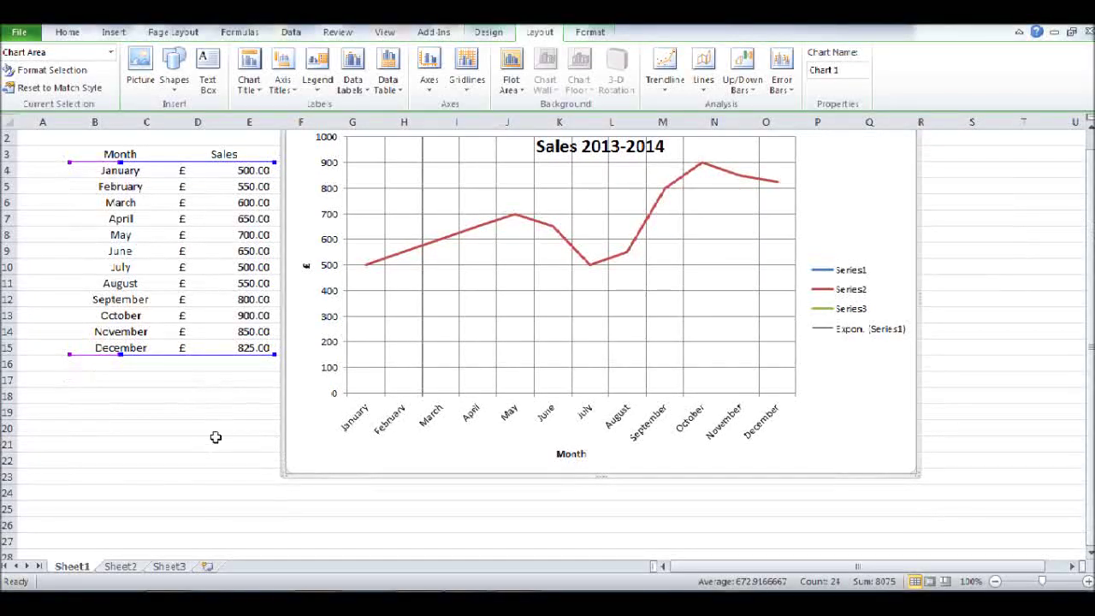
left_click(263, 425)
scroll(268, 347, "down", 4)
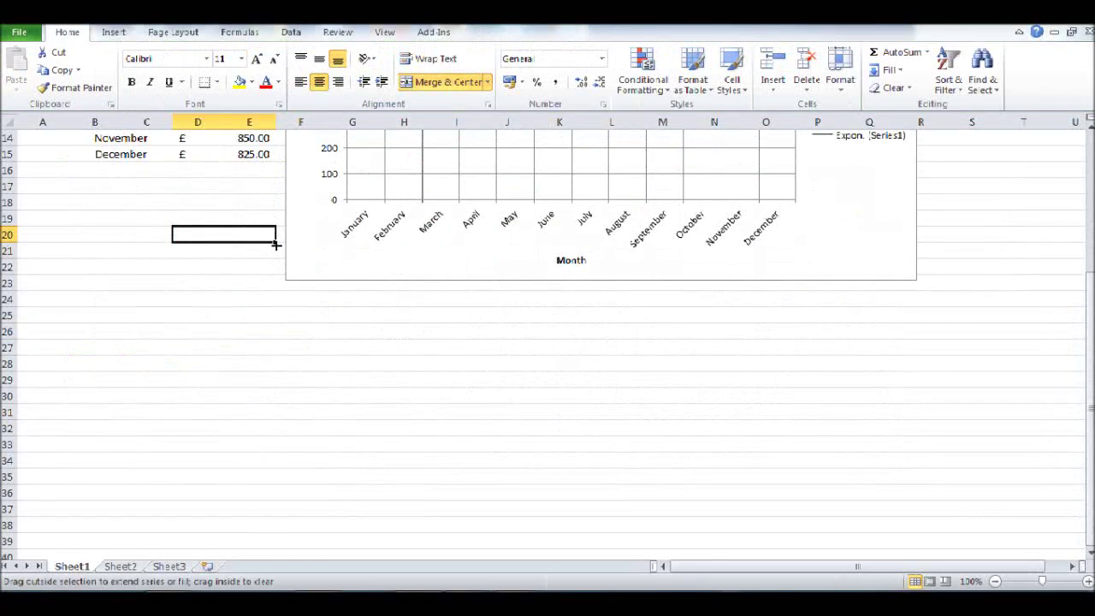
left_click_drag(274, 243, 276, 468)
scroll(262, 454, "up", 5)
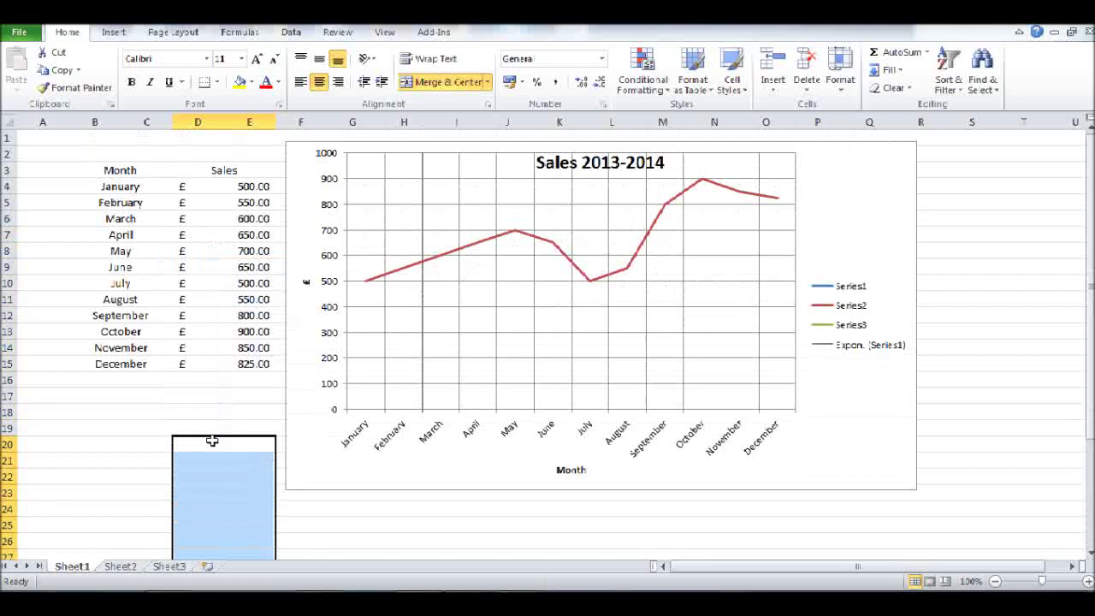
left_click_drag(103, 147, 272, 153)
left_click(430, 85)
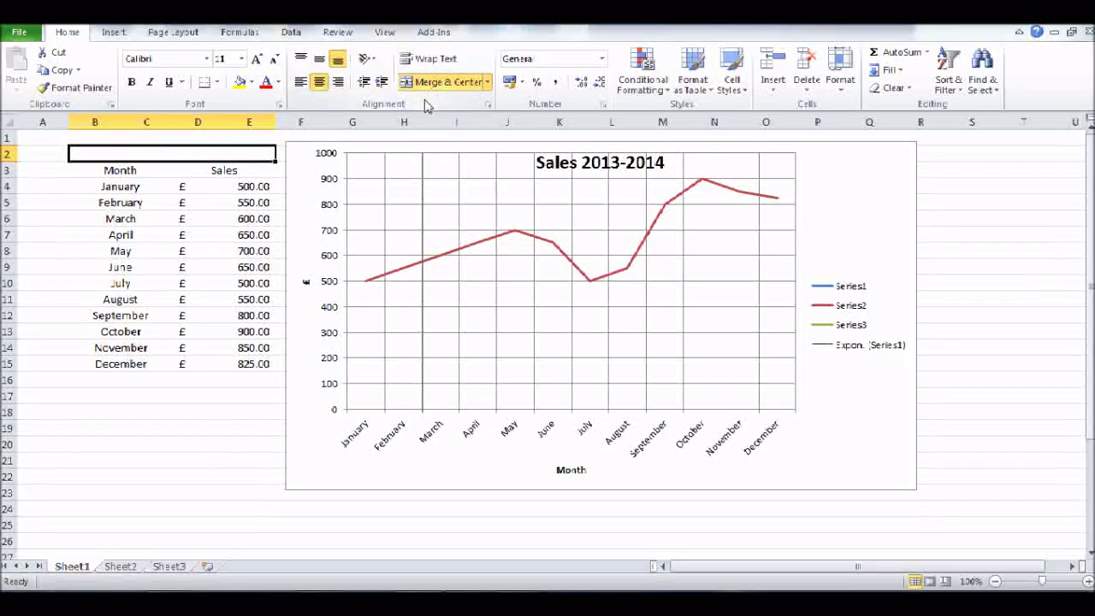
type("Comp")
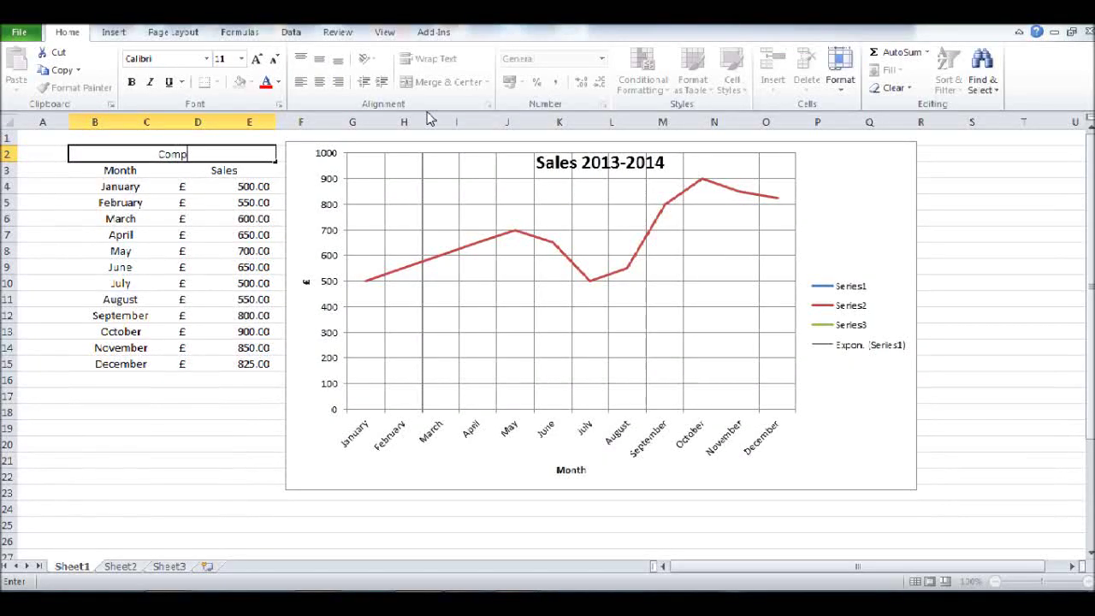
type("any 1")
key("Return")
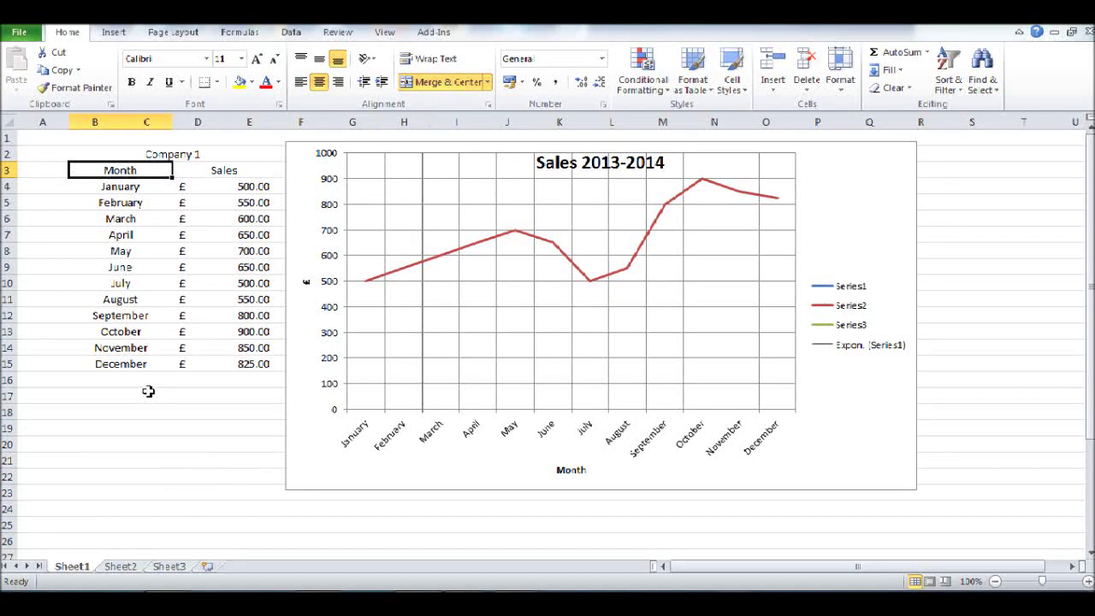
Merge and centre B17:E17 and enter the heading 'Company 2'.
scroll(148, 391, "down", 3)
left_click(148, 303)
left_click_drag(172, 309, 162, 488)
scroll(161, 454, "up", 3)
left_click_drag(139, 399, 257, 397)
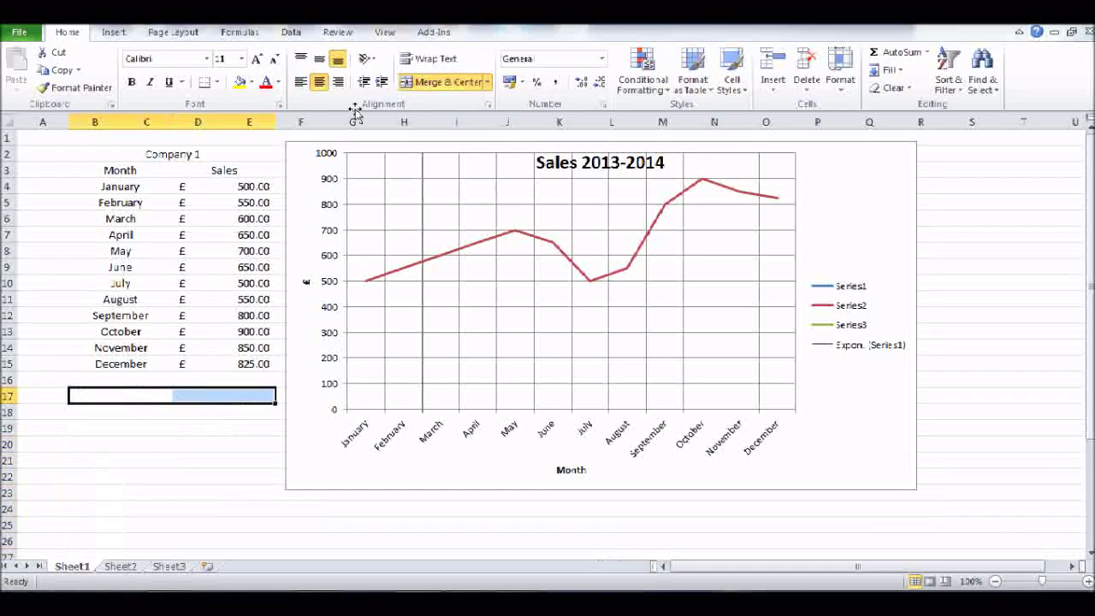
left_click(419, 87)
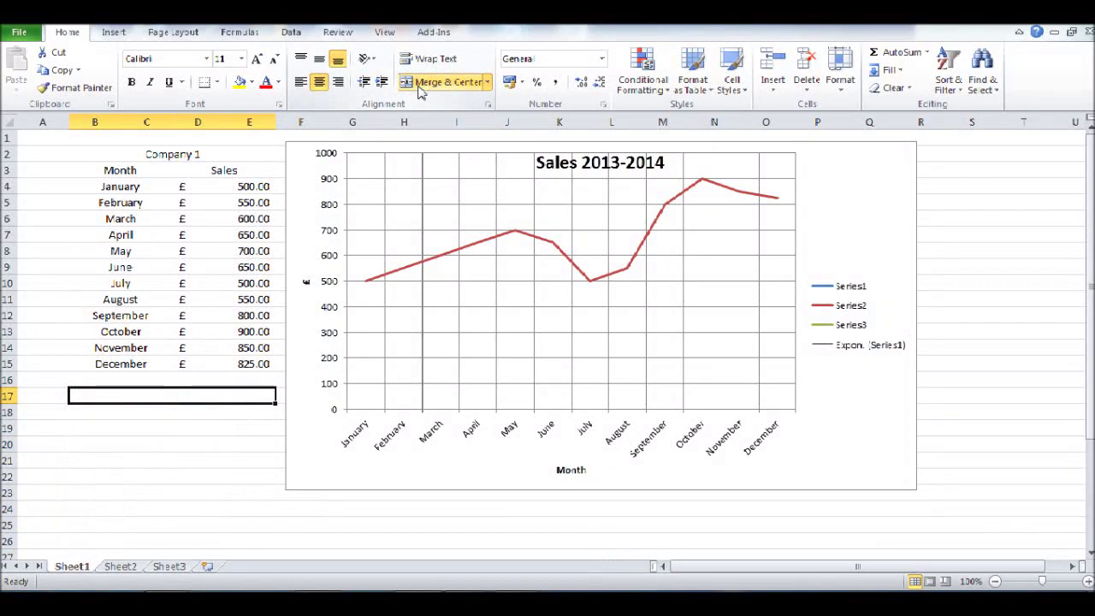
type("Compa")
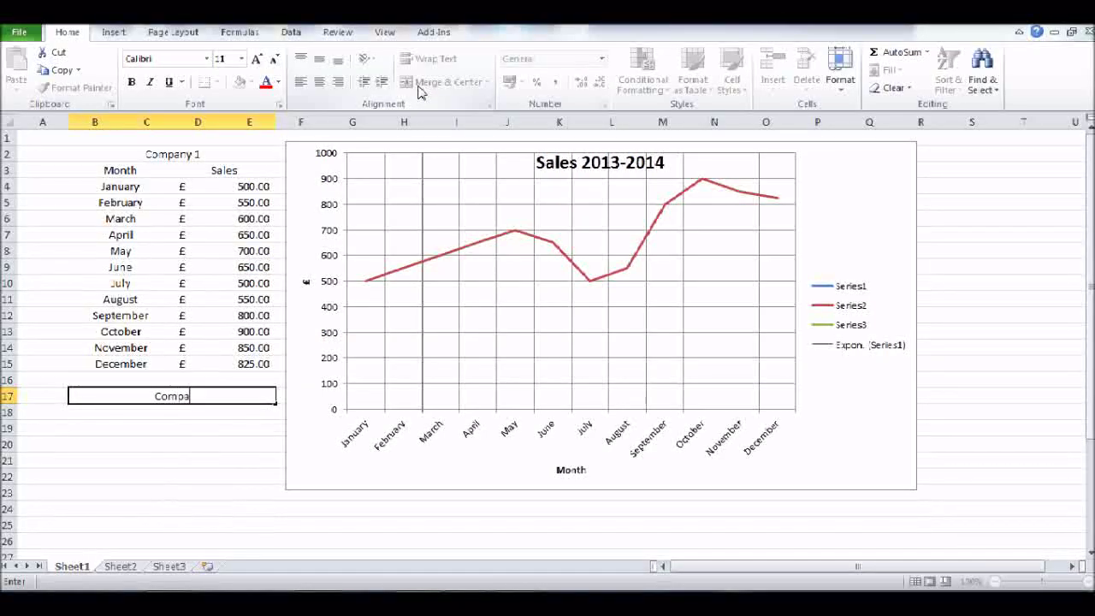
type("ny 2")
key("Return")
scroll(192, 364, "down", 3)
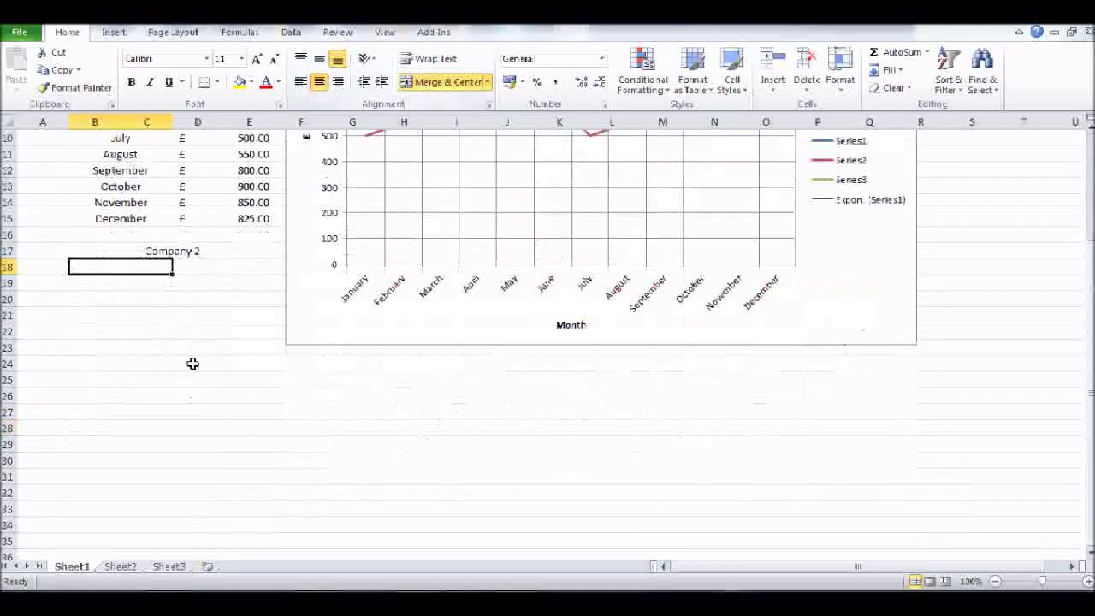
Enter Company 2 values for rows 18–25: 600, 700, 800, 900, 1000, 900, 950, 1000.
left_click(227, 268)
scroll(194, 380, "up", 3)
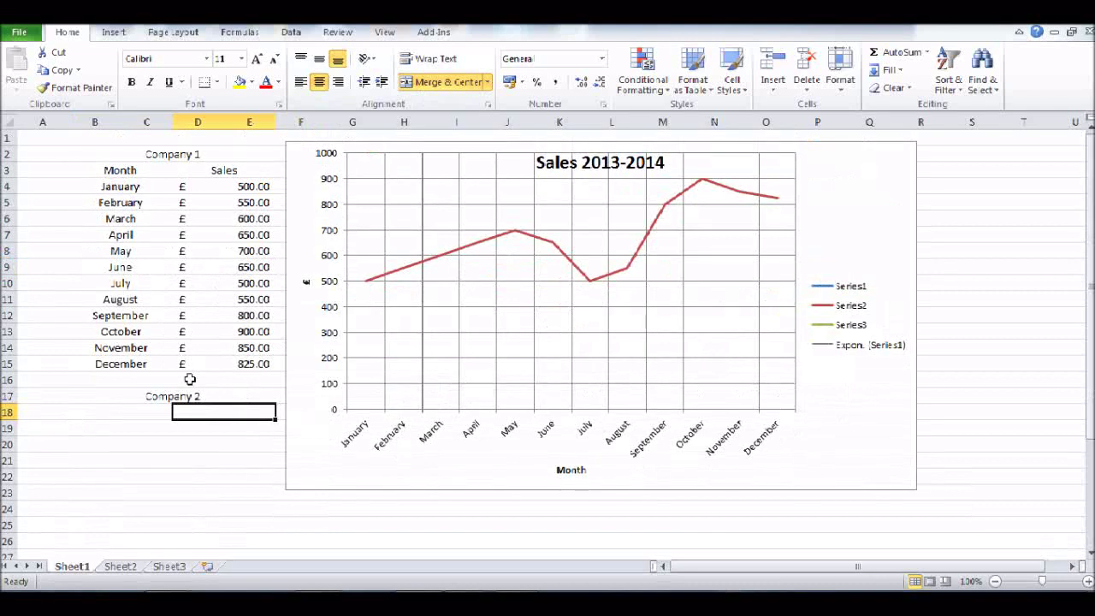
type("600")
key("Return")
scroll(218, 356, "down", 3)
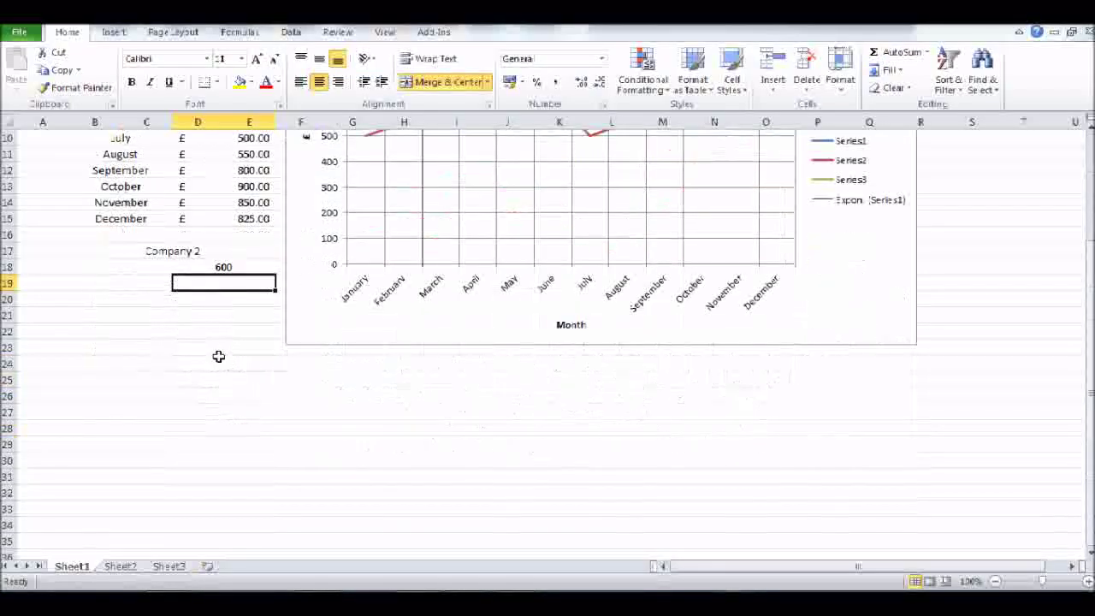
scroll(103, 306, "up", 1)
type("70")
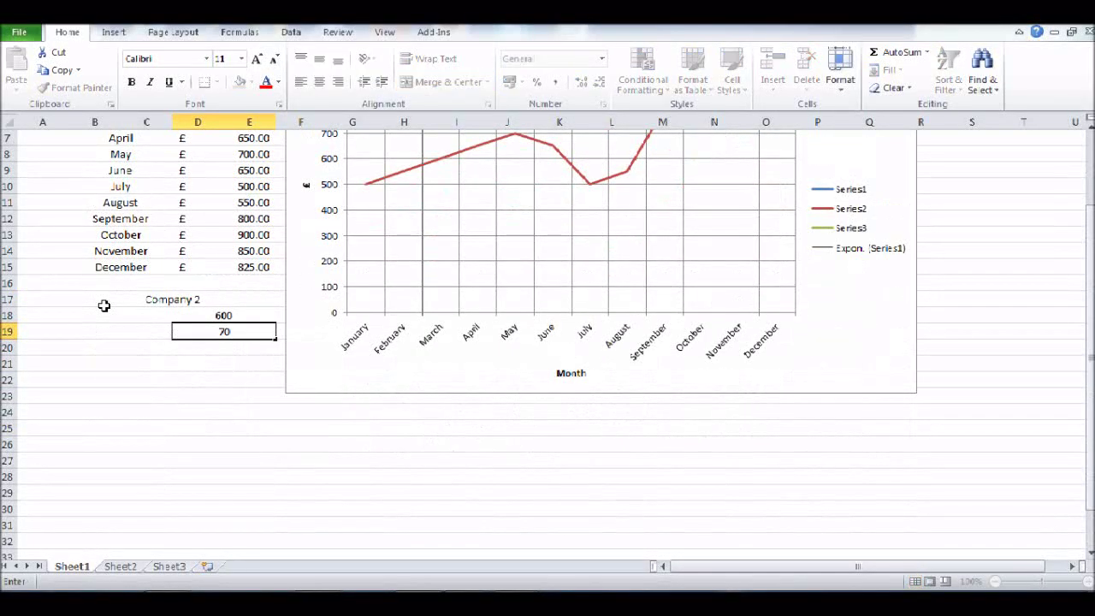
type("0")
key("Return")
type("800")
key("Return")
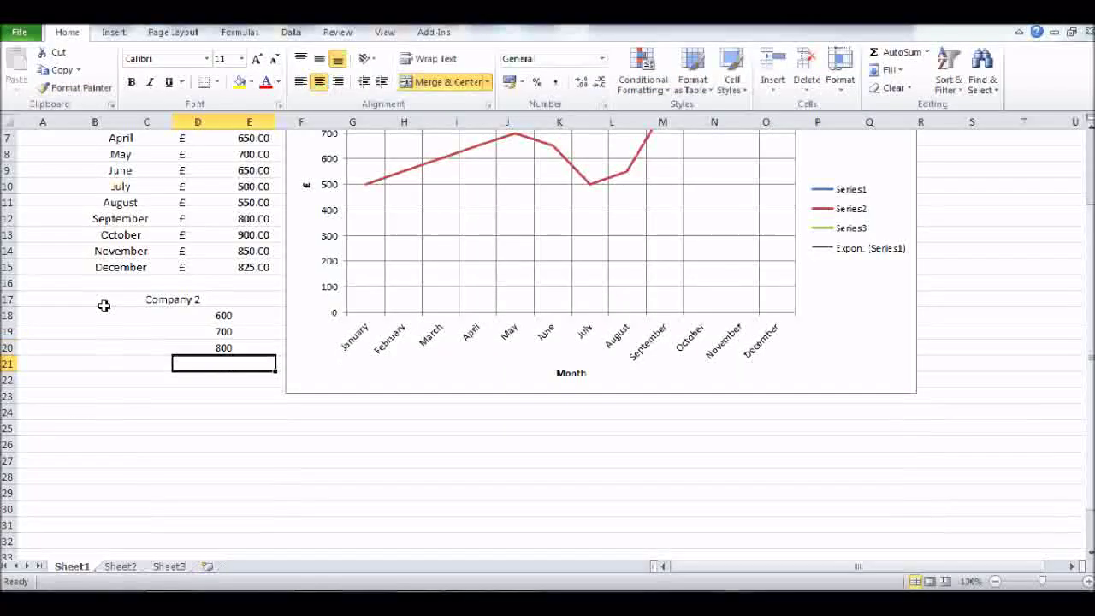
type("900")
key("Return")
type("1000")
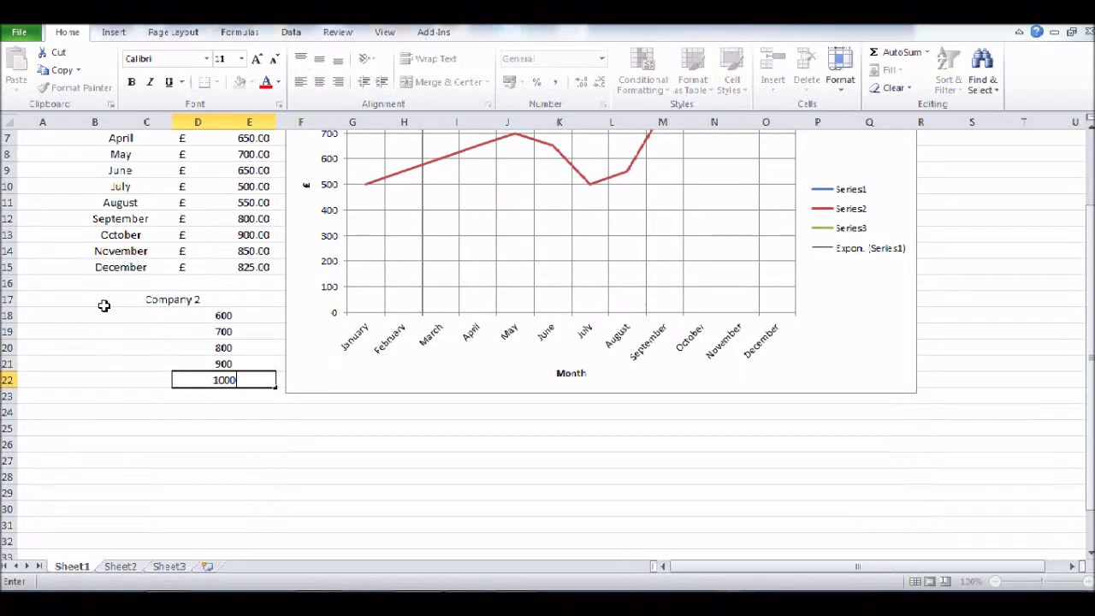
key("Return")
type("900")
key("Return")
type("9")
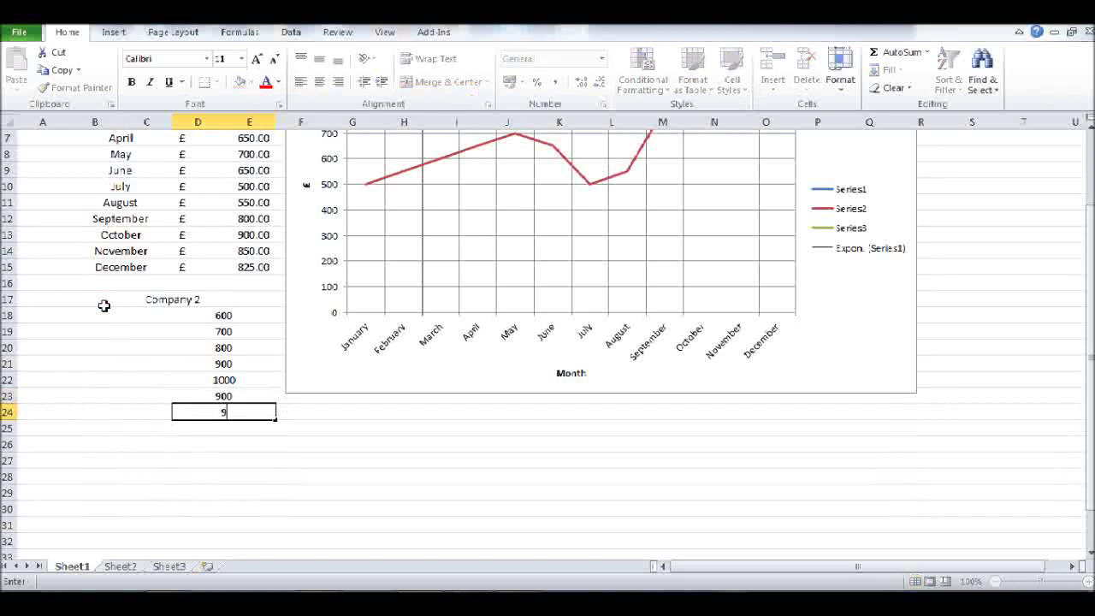
type("50")
key("Return")
type("1000")
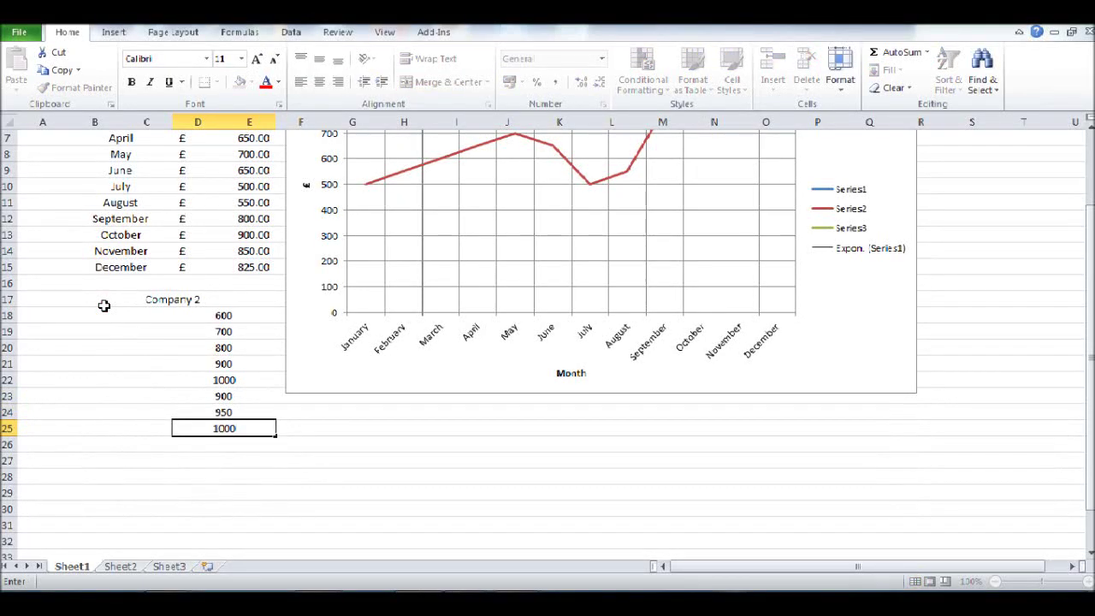
key("Return")
Enter the last Company 2 values 1100, 1200, 700 and 600 in rows 26–29.
left_click_drag(248, 315, 249, 429)
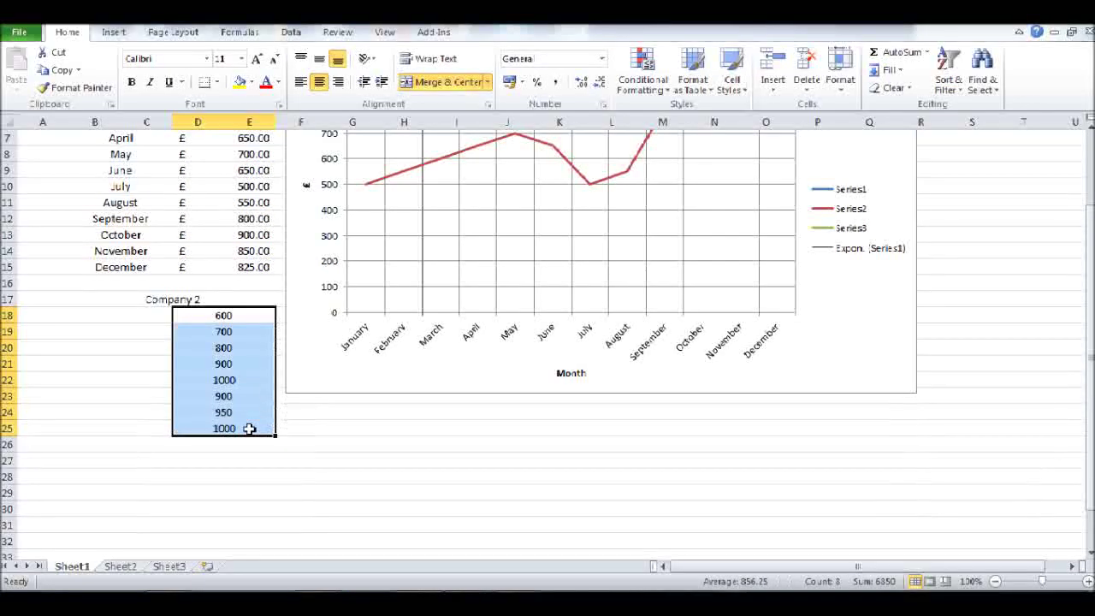
scroll(252, 406, "down", 2)
left_click(254, 347)
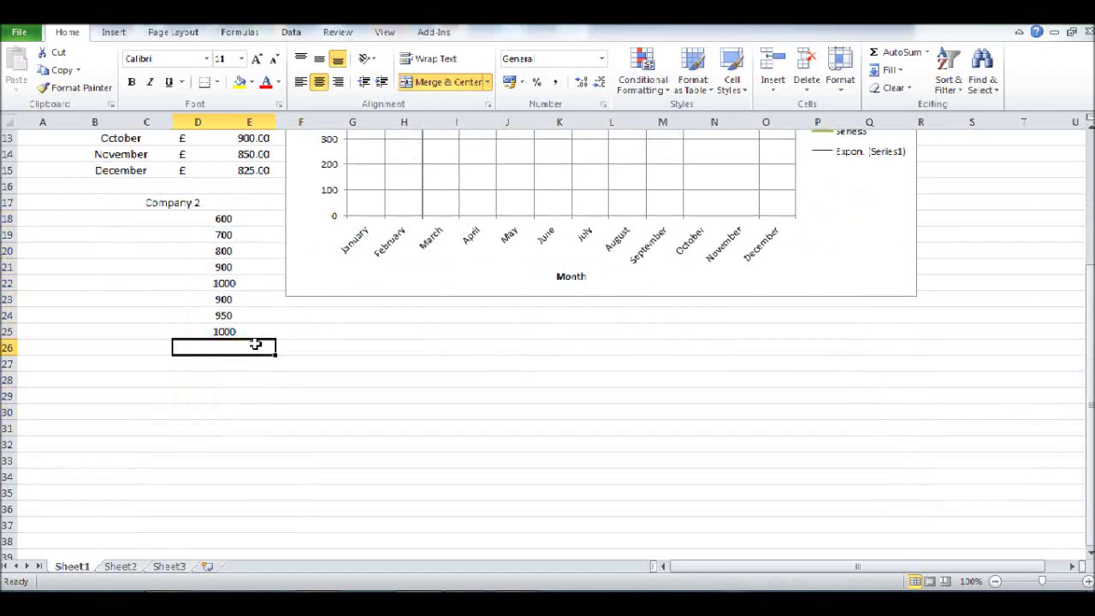
type("1100")
key("Return")
type("12")
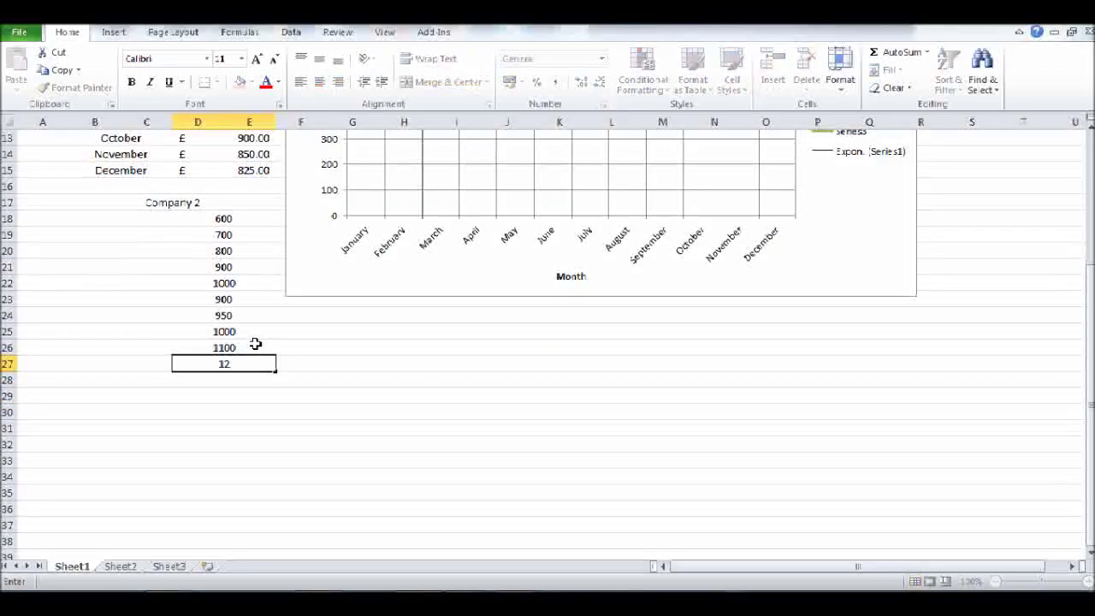
type("00")
key("Return")
type("700")
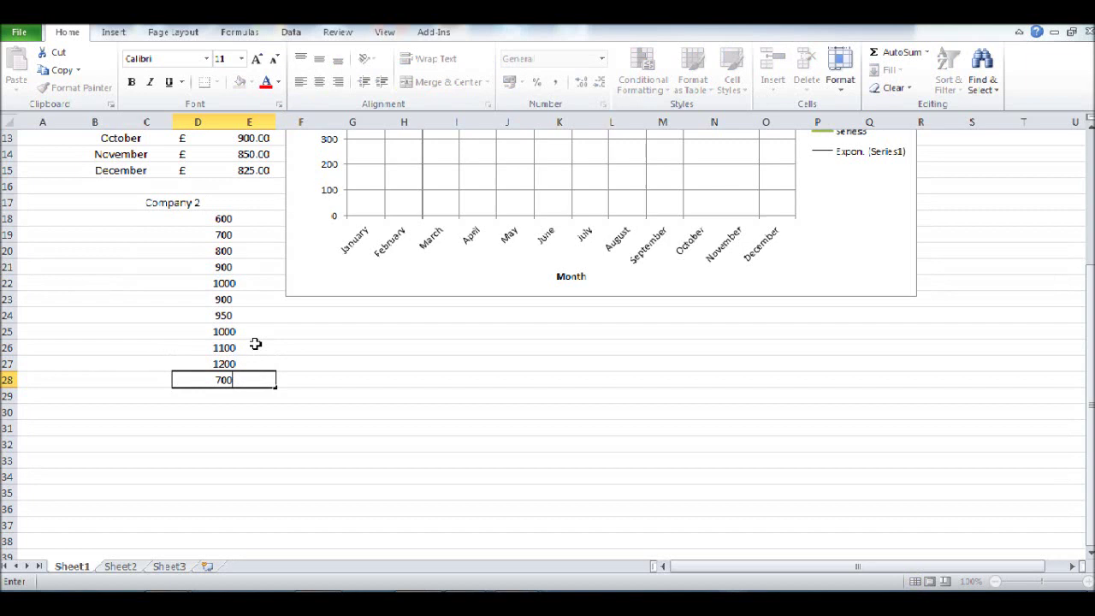
key("Return")
type("600")
key("Return")
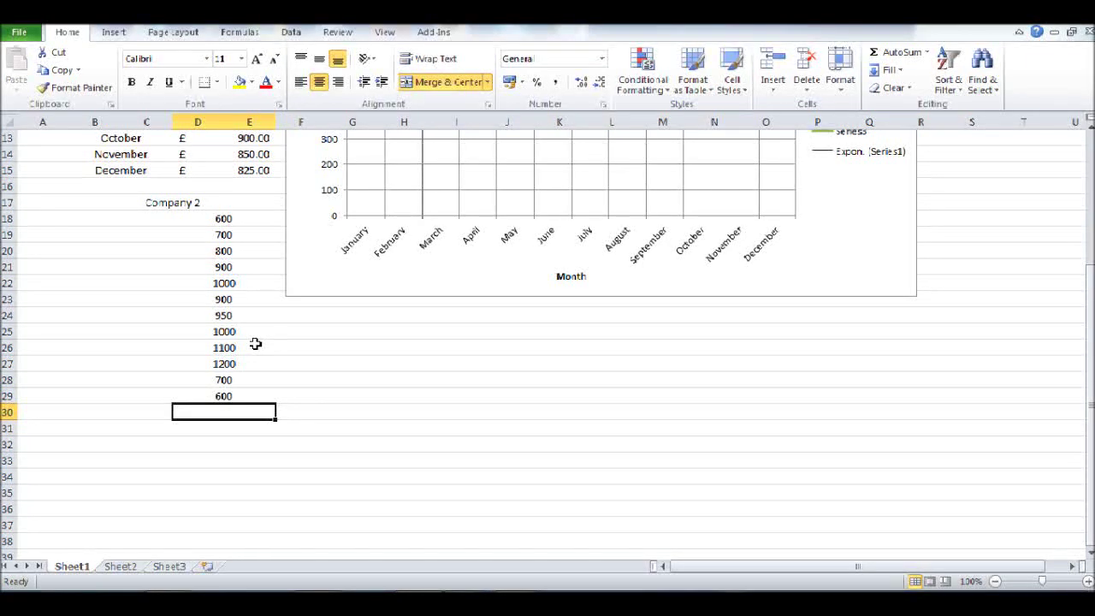
scroll(244, 402, "up", 4)
scroll(245, 457, "down", 3)
scroll(247, 441, "up", 2)
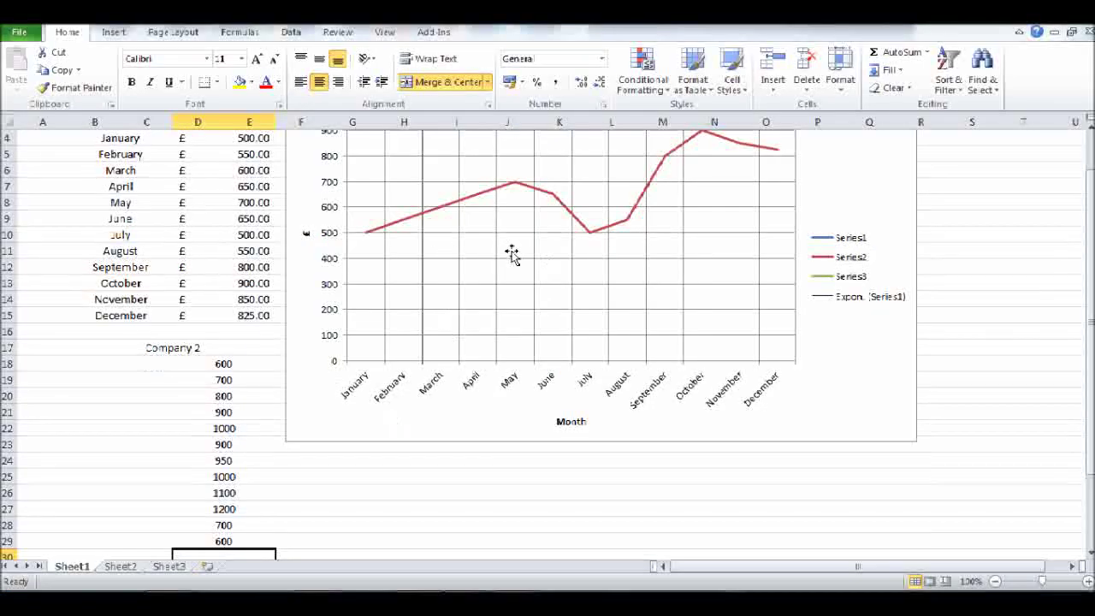
Select the Sales 2013-2014 chart and show its Chart Tools Design options.
scroll(548, 240, "up", 1)
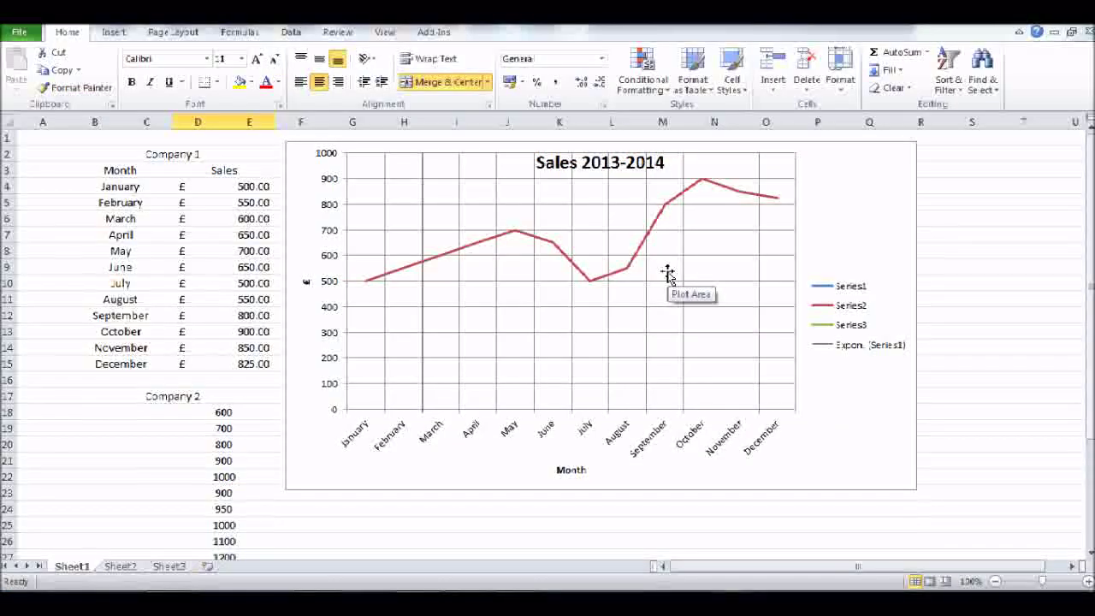
left_click(869, 220)
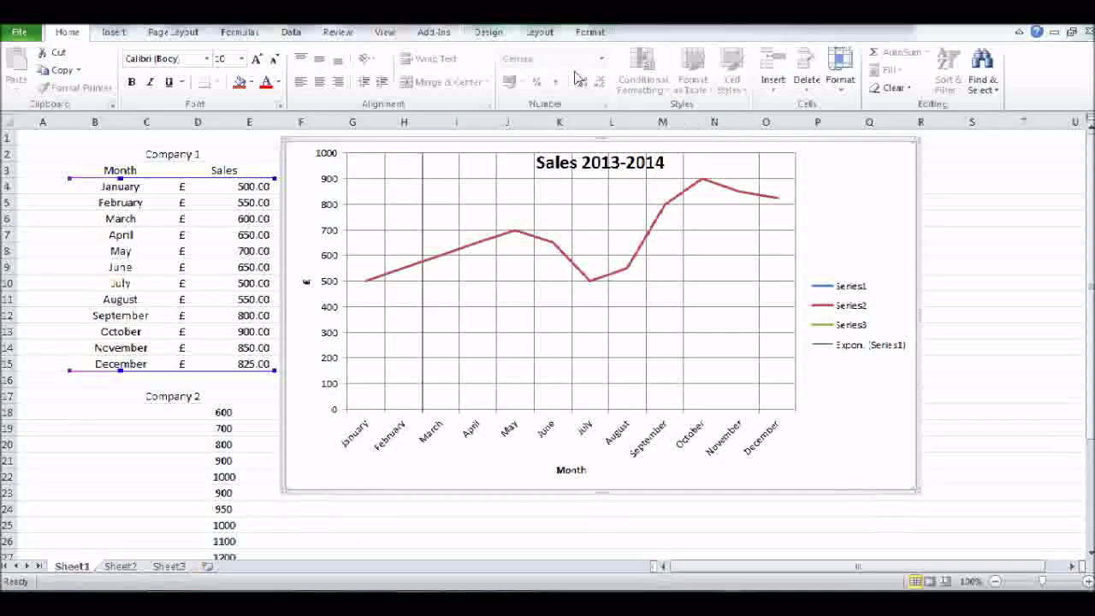
left_click(503, 32)
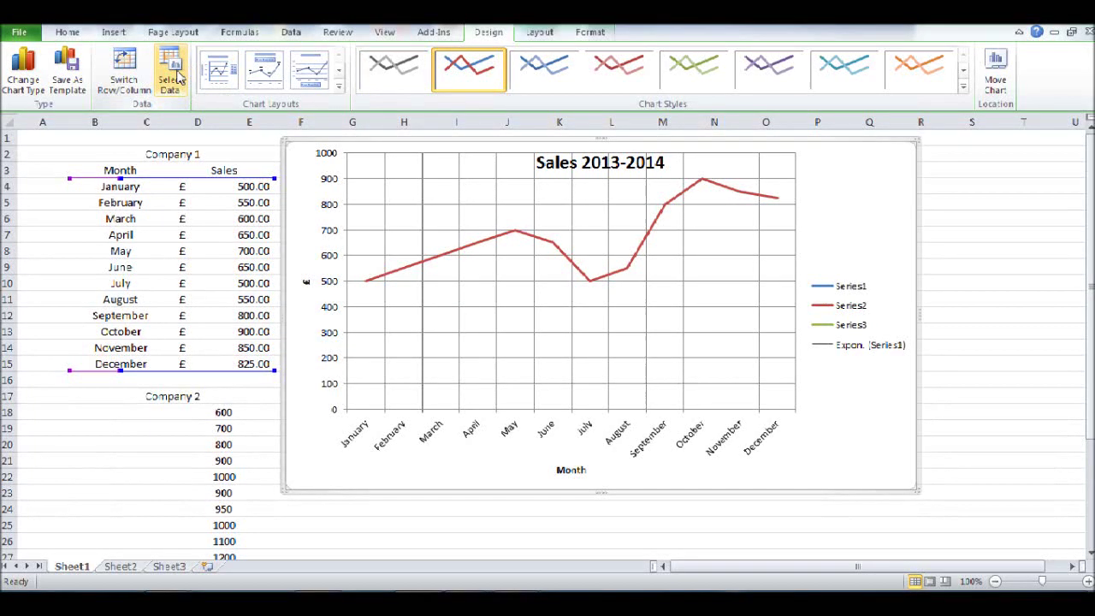
Open Select Data Source and move its window clear of the Company 2 cells and chart title.
left_click(176, 76)
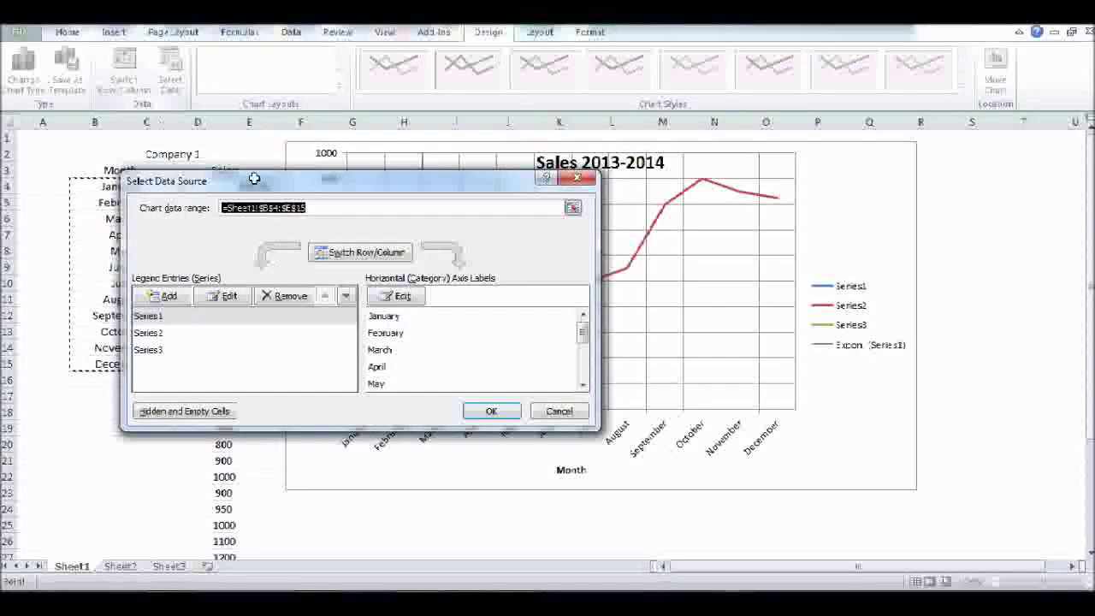
left_click_drag(349, 183, 352, 109)
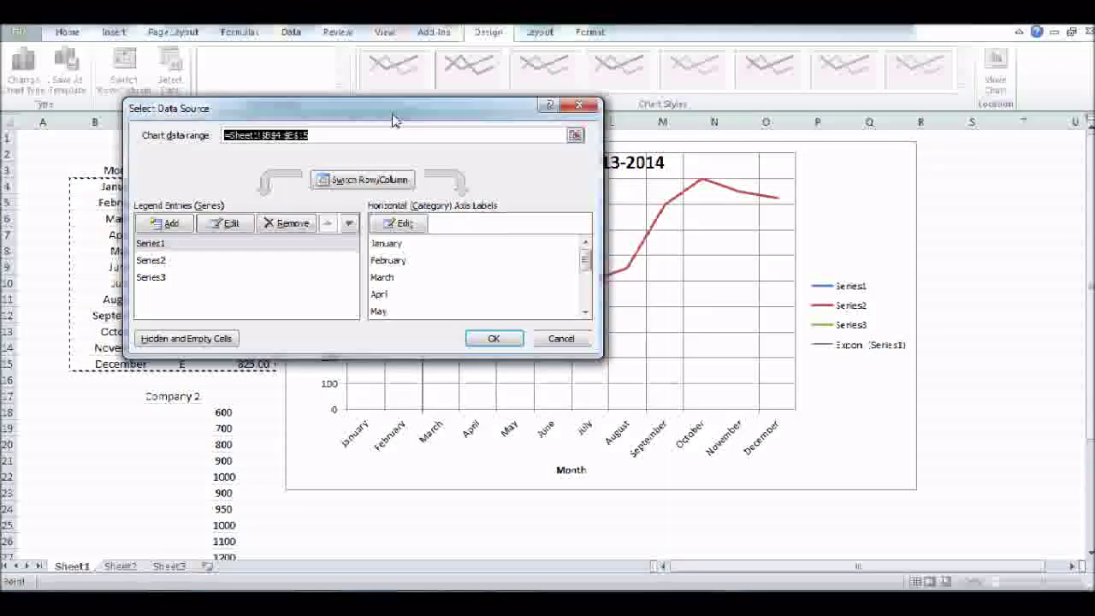
left_click_drag(392, 119, 505, 302)
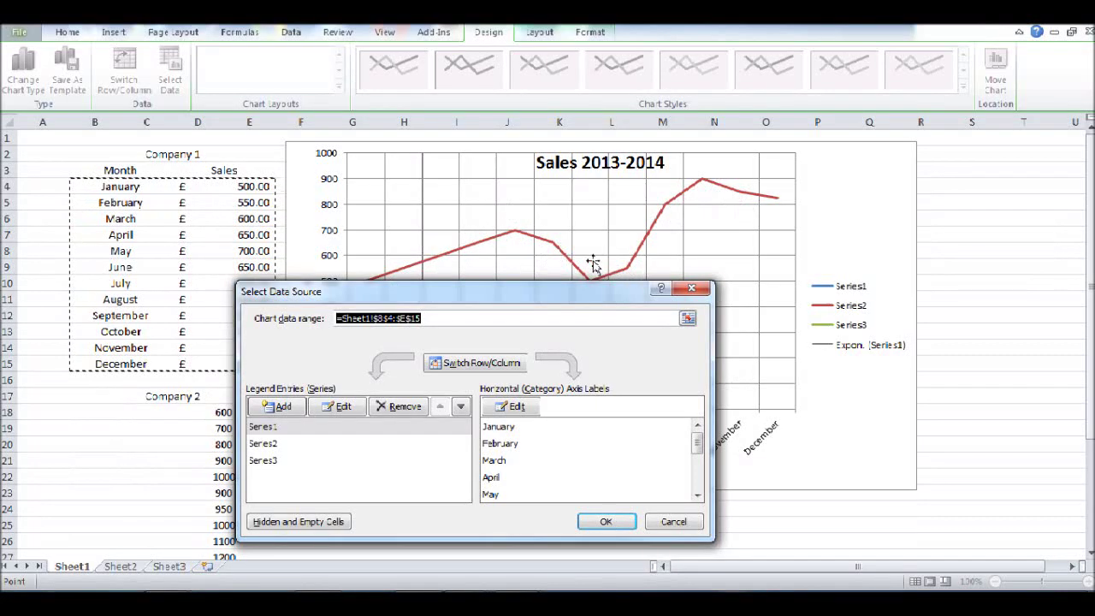
left_click_drag(475, 290, 481, 194)
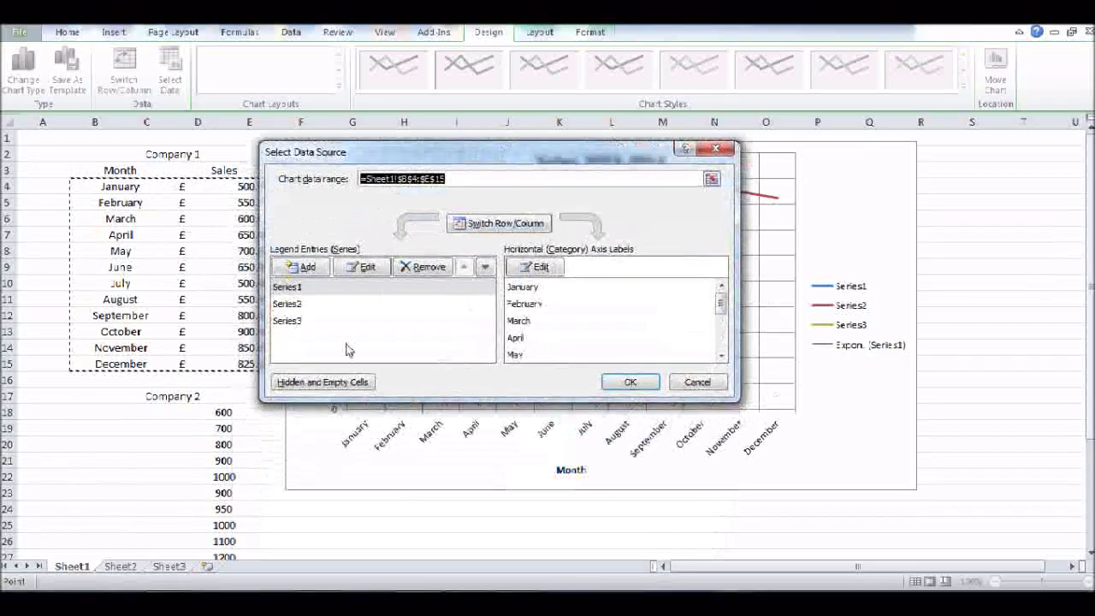
left_click_drag(499, 153, 434, 300)
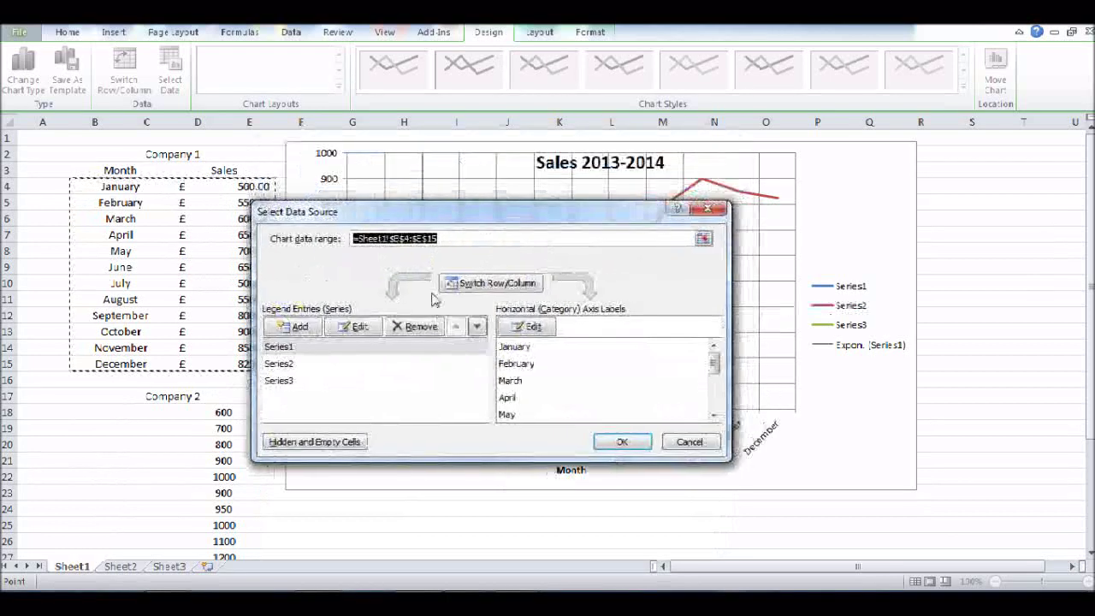
Rename Series2 to Company 1 and remove the unused Series1.
left_click(333, 365)
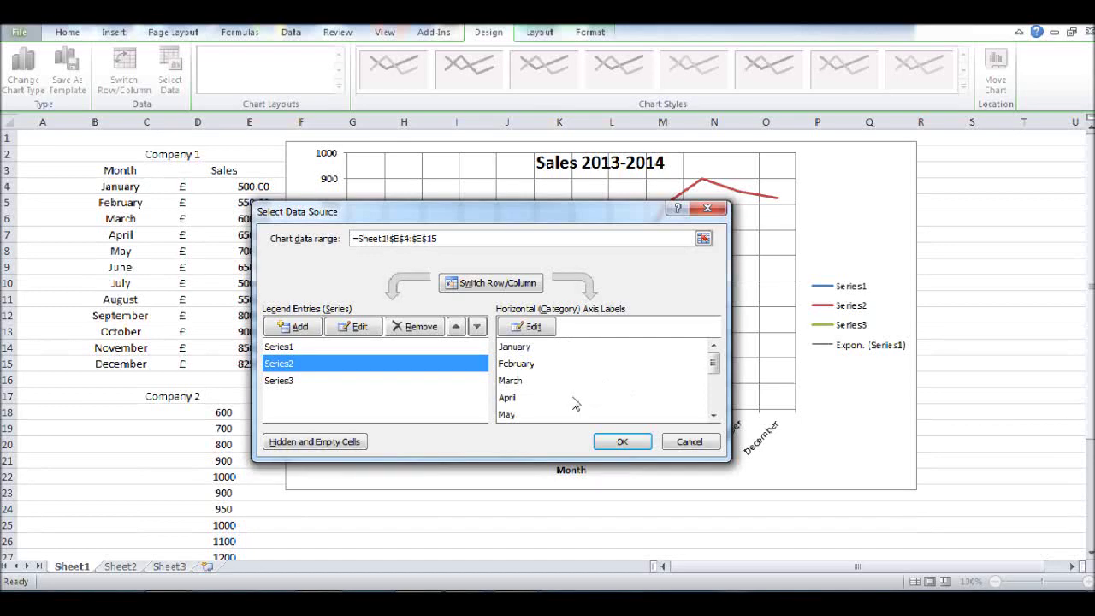
mouse_move(713, 363)
left_mouse_down()
mouse_move(714, 389)
mouse_move(713, 360)
left_mouse_up()
left_click(354, 326)
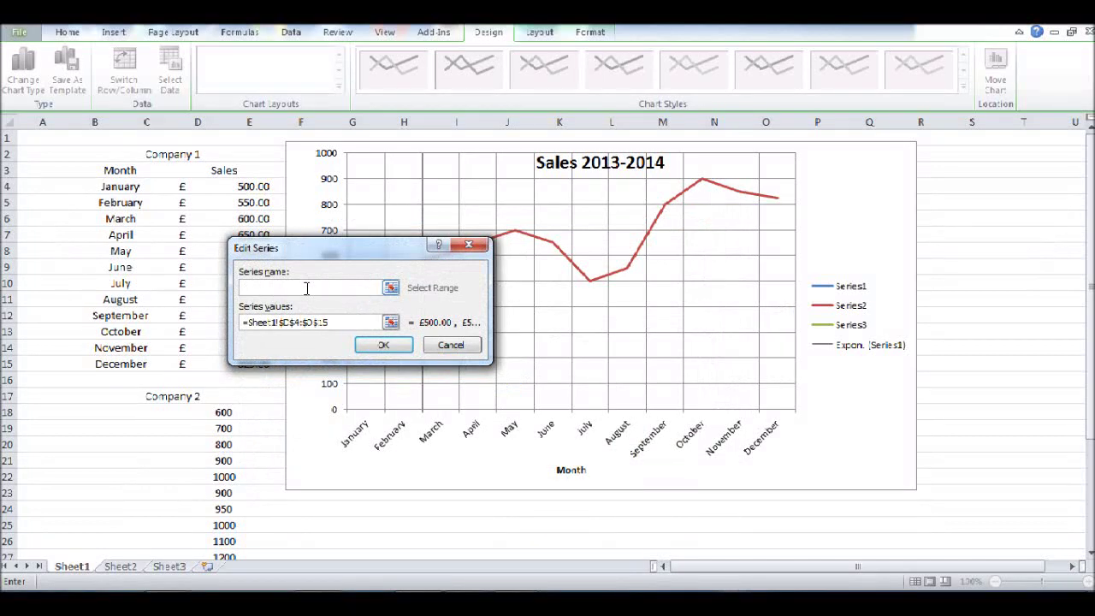
type("Company 1")
left_click(384, 344)
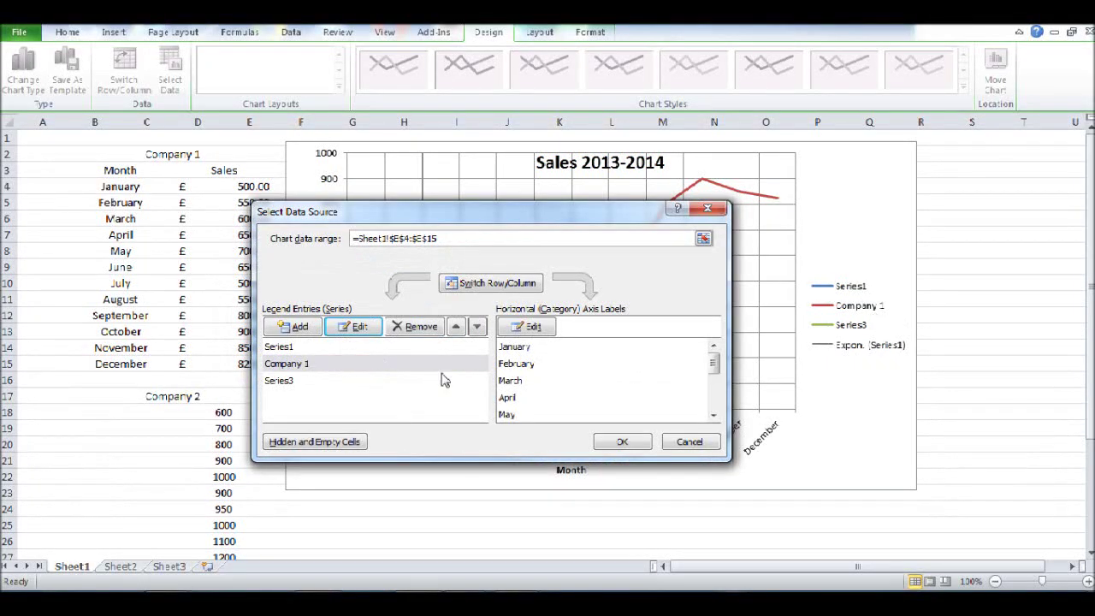
left_click(278, 349)
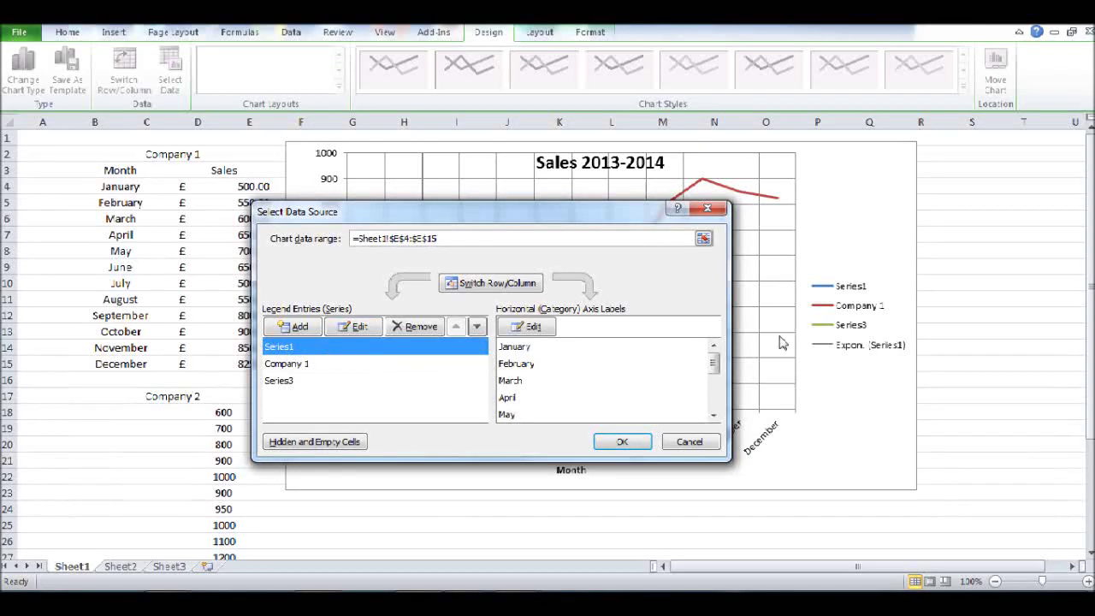
left_click(404, 329)
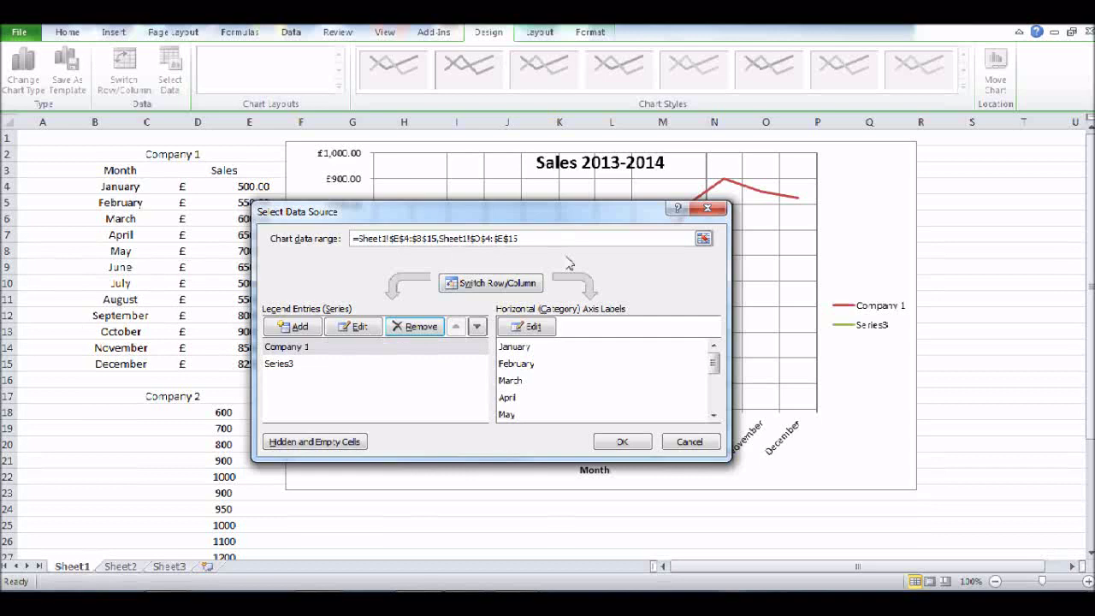
Rename Series3 to Company 2, then reposition the dialog to reveal the Company 2 rows.
left_click_drag(565, 211, 504, 157)
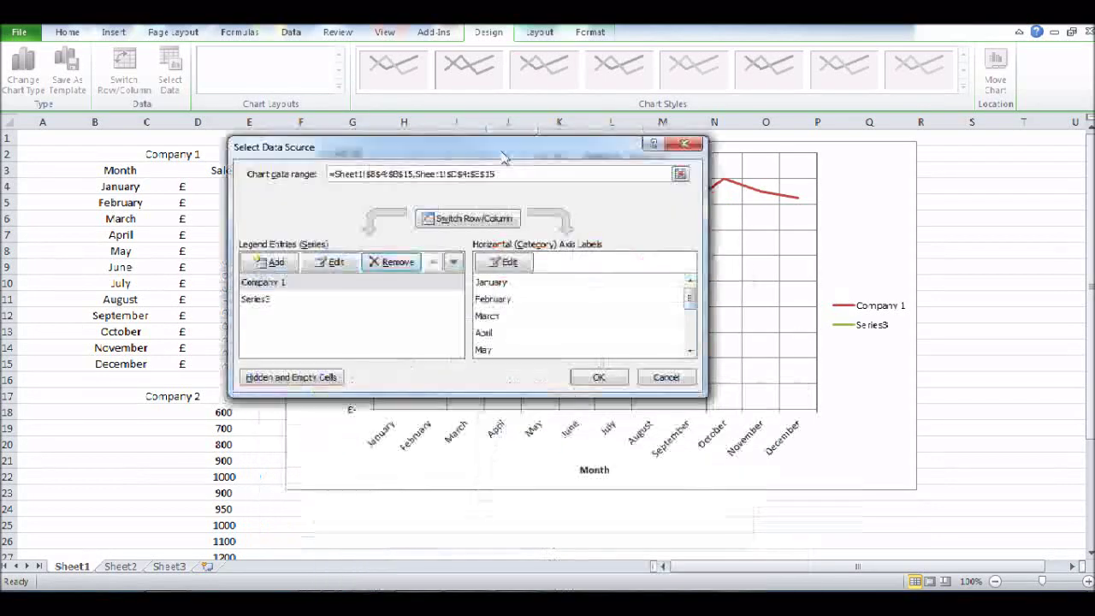
left_click(297, 298)
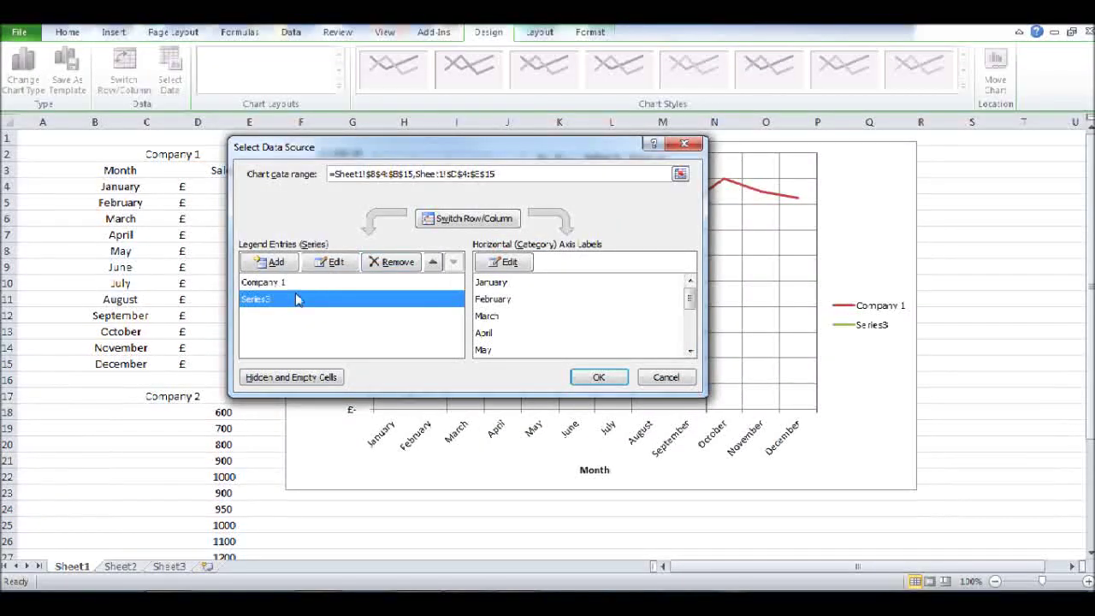
left_click(332, 263)
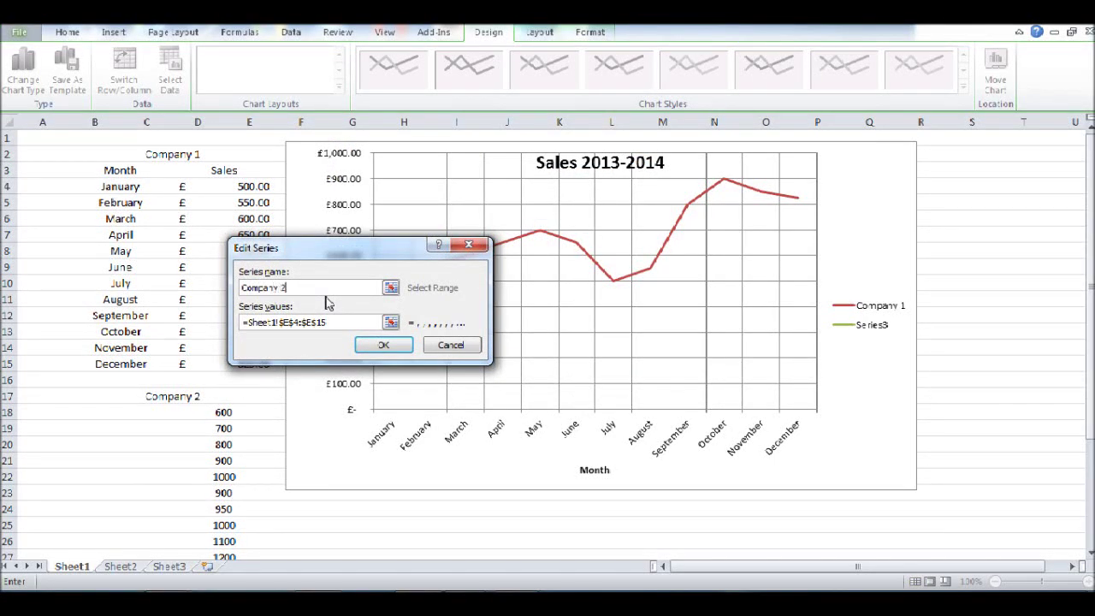
left_click(368, 345)
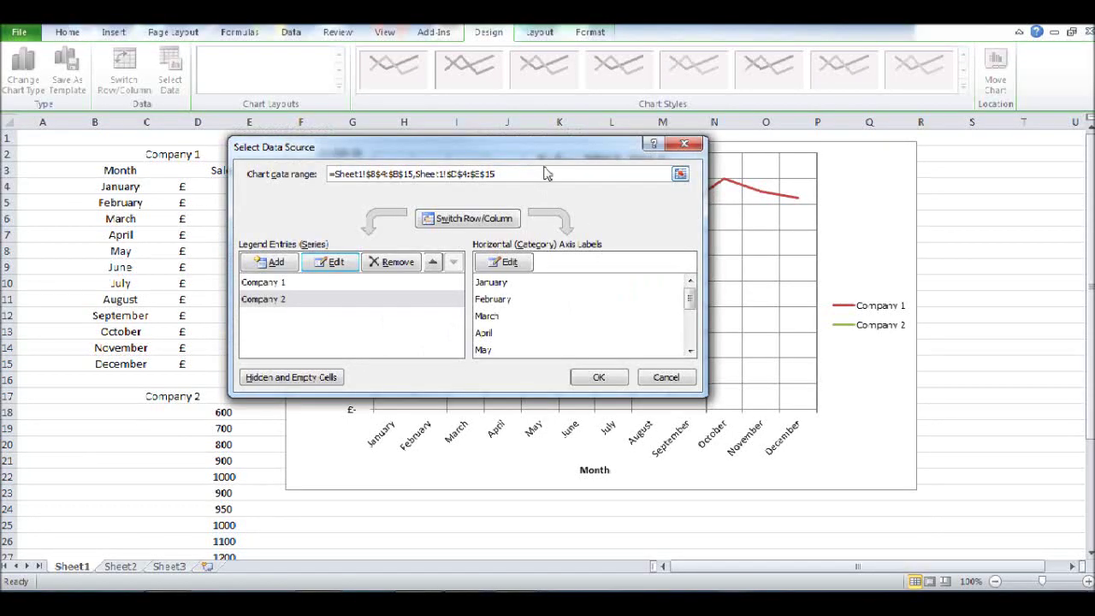
left_click_drag(542, 147, 520, 345)
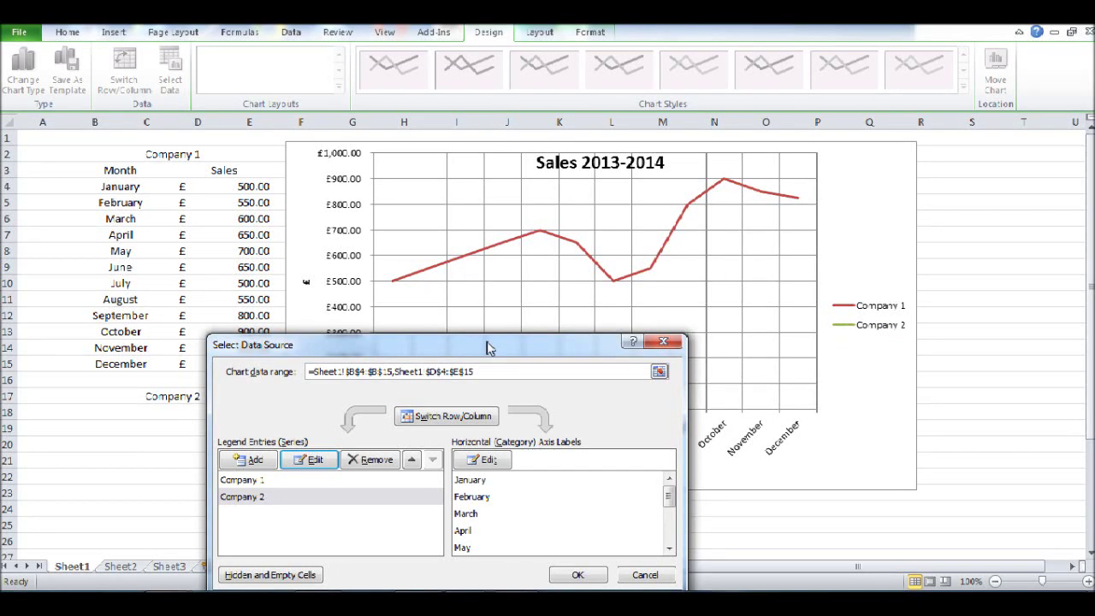
left_click_drag(489, 346, 563, 186)
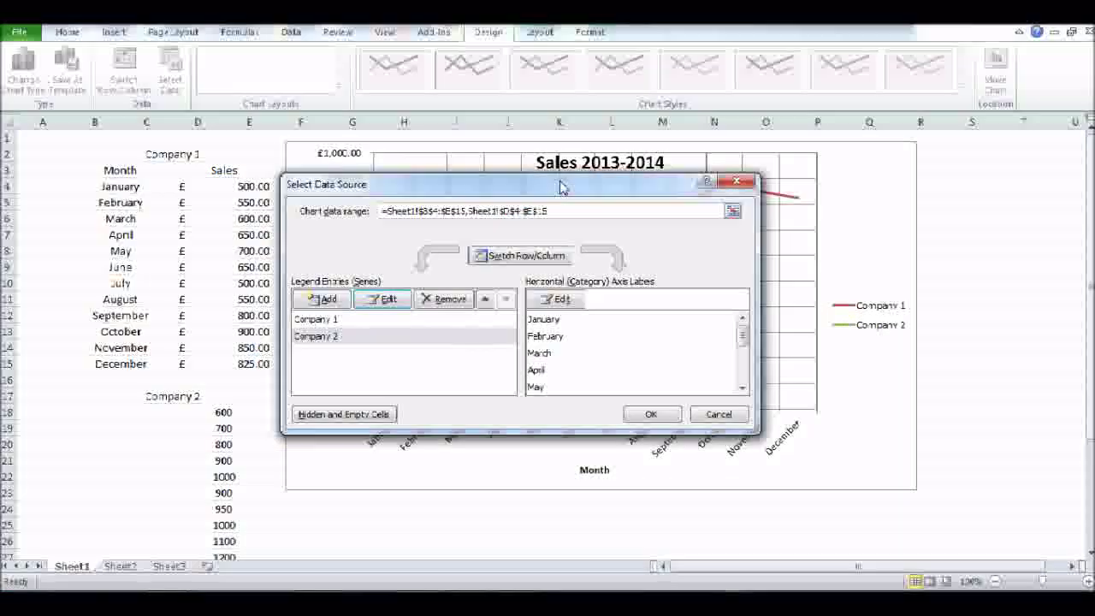
Set the Company 2 series values to =Sheet1!$D$18:$D$29 and apply the change to the chart.
left_click(349, 338)
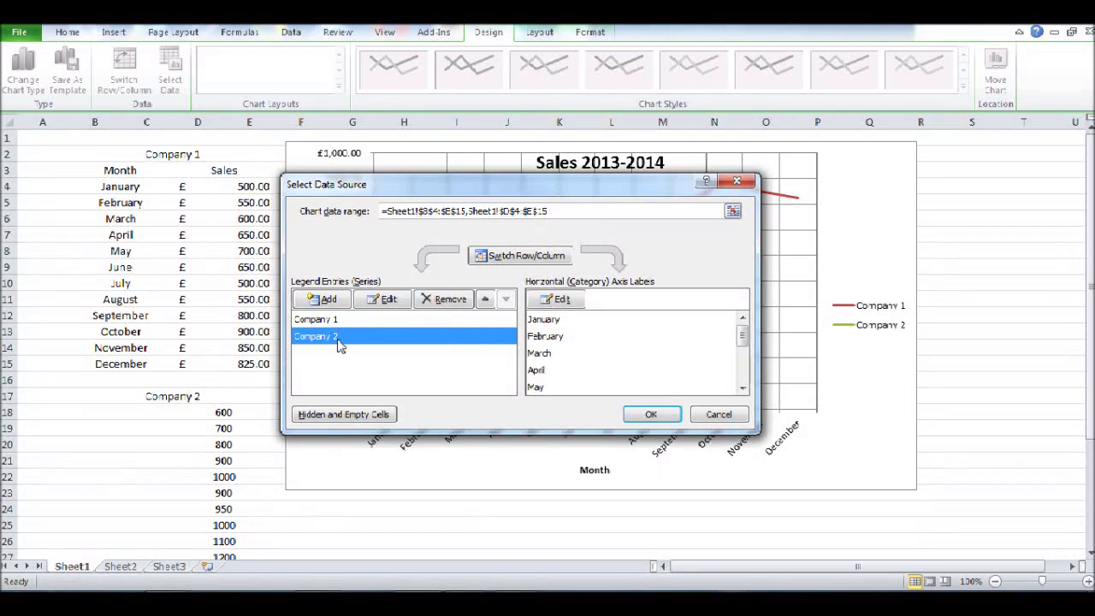
left_click(385, 300)
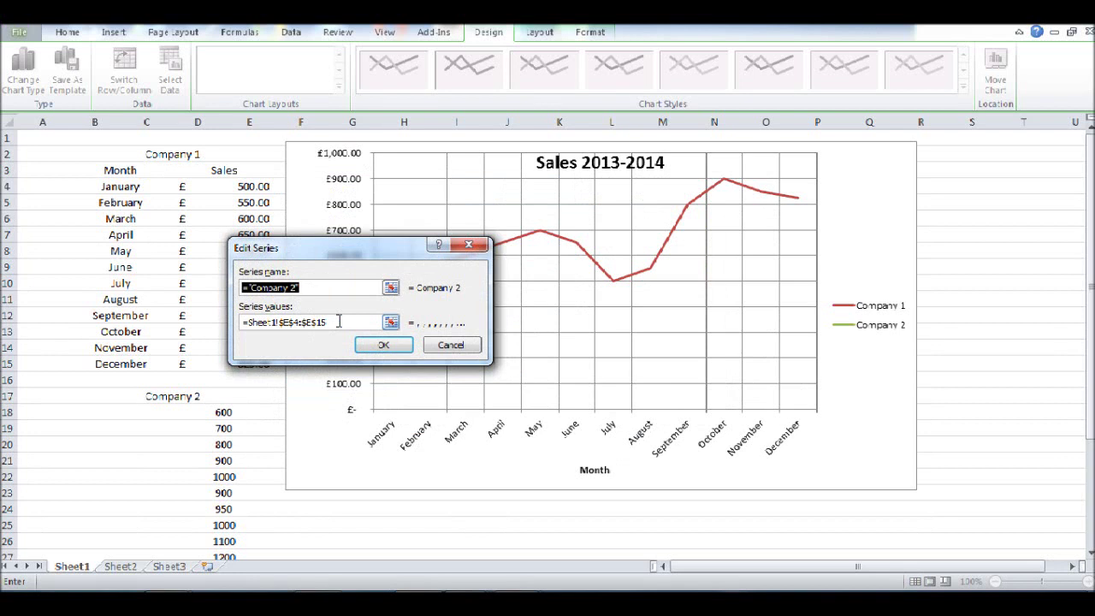
left_click(339, 322)
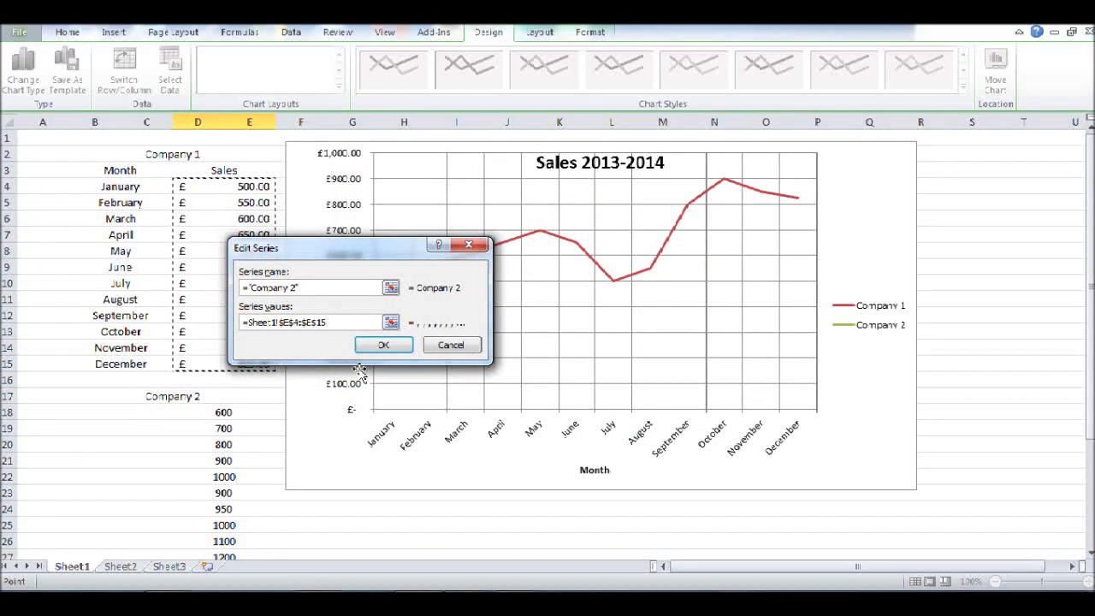
key("BackSpace")
key("BackSpace")
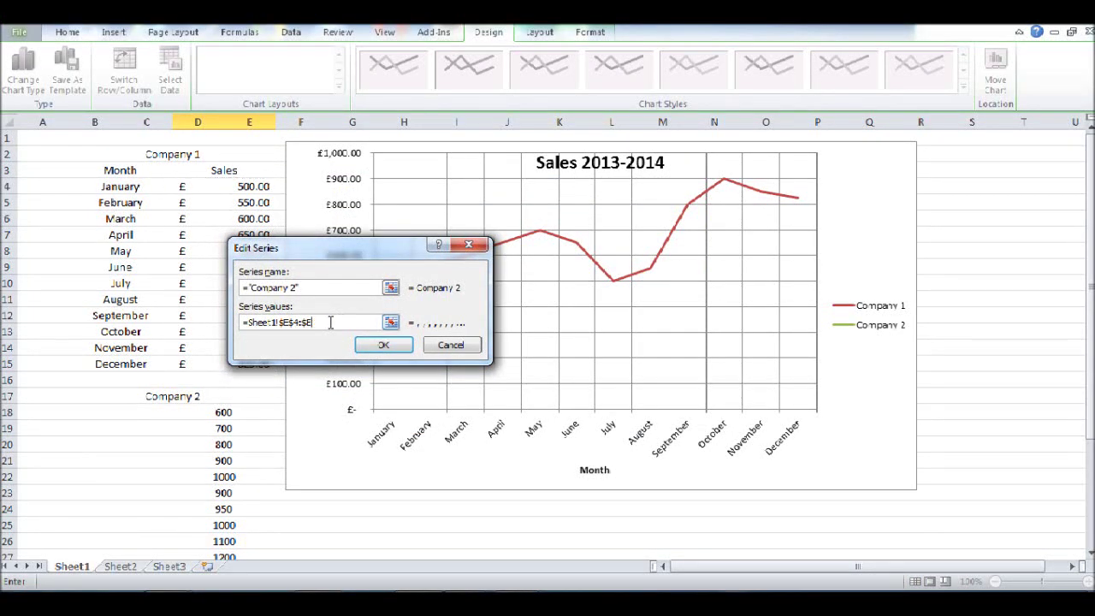
key("BackSpace")
key("BackSpace")
key("BackSpace")
key("BackSpace")
key("BackSpace")
key("BackSpace")
left_click_drag(243, 411, 238, 460)
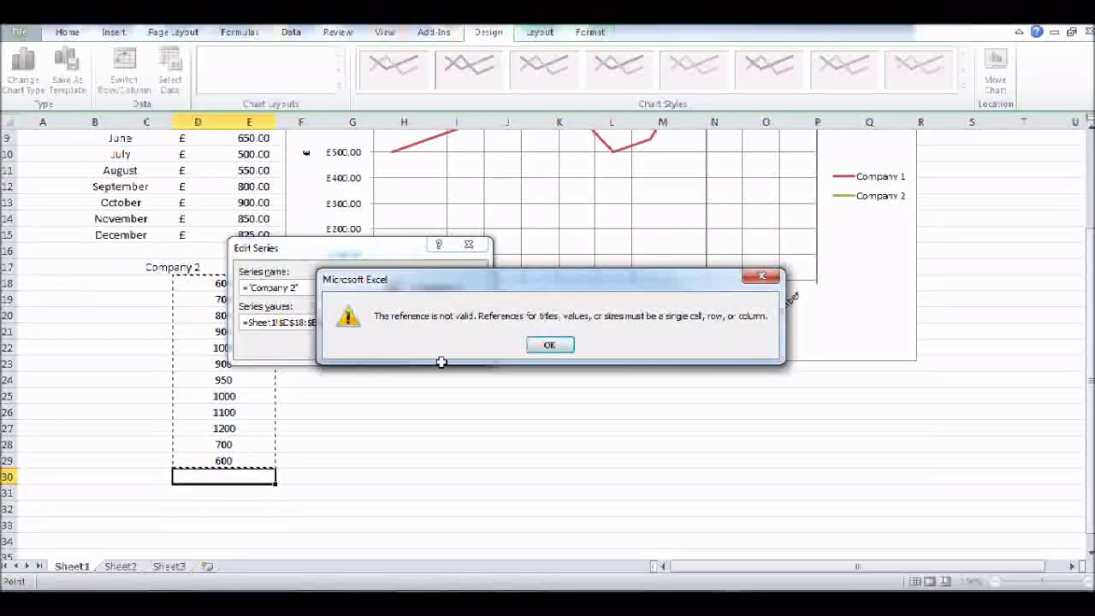
left_click(550, 345)
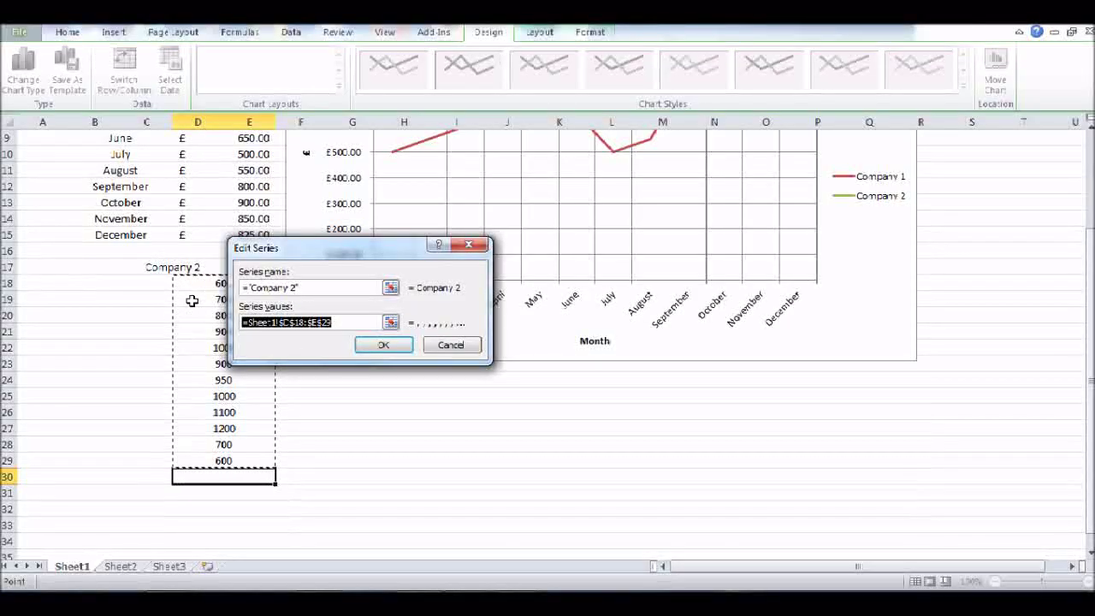
left_click(317, 325)
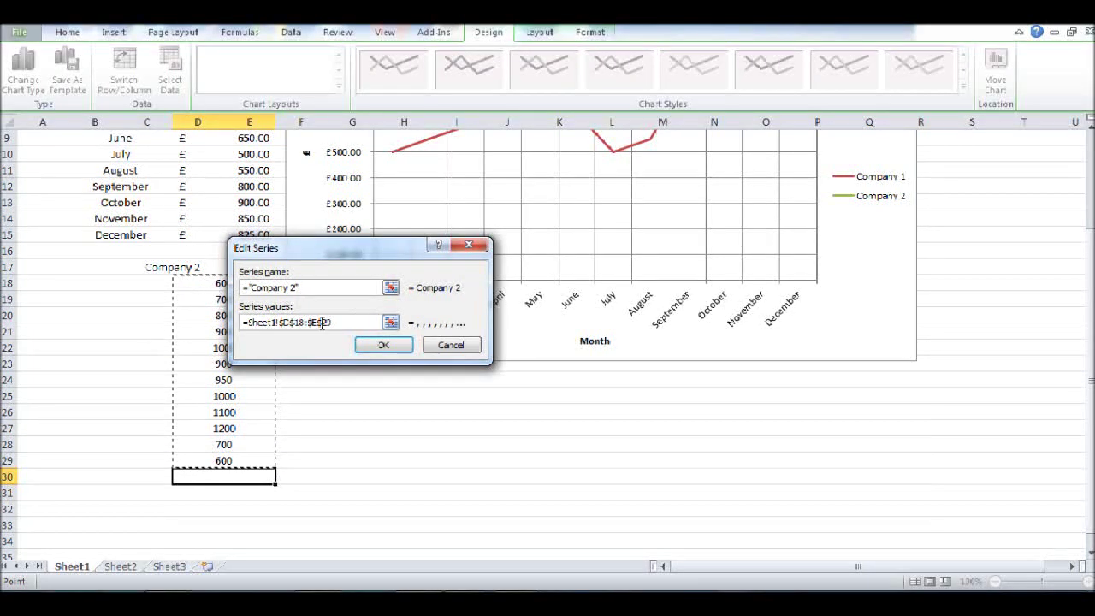
left_click(322, 323)
type("D")
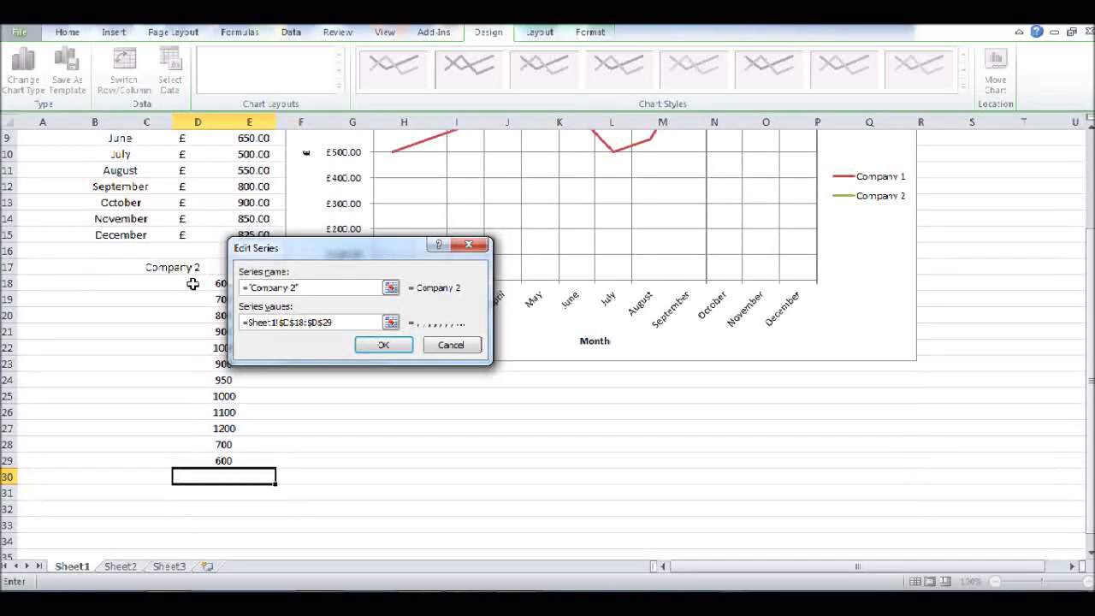
left_click(380, 345)
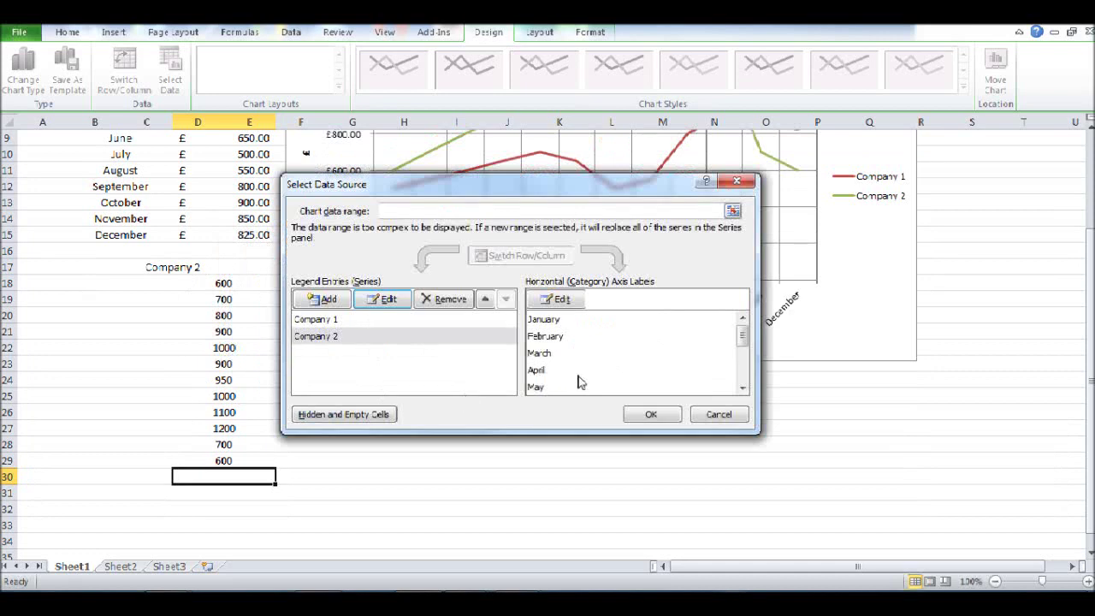
left_click(650, 413)
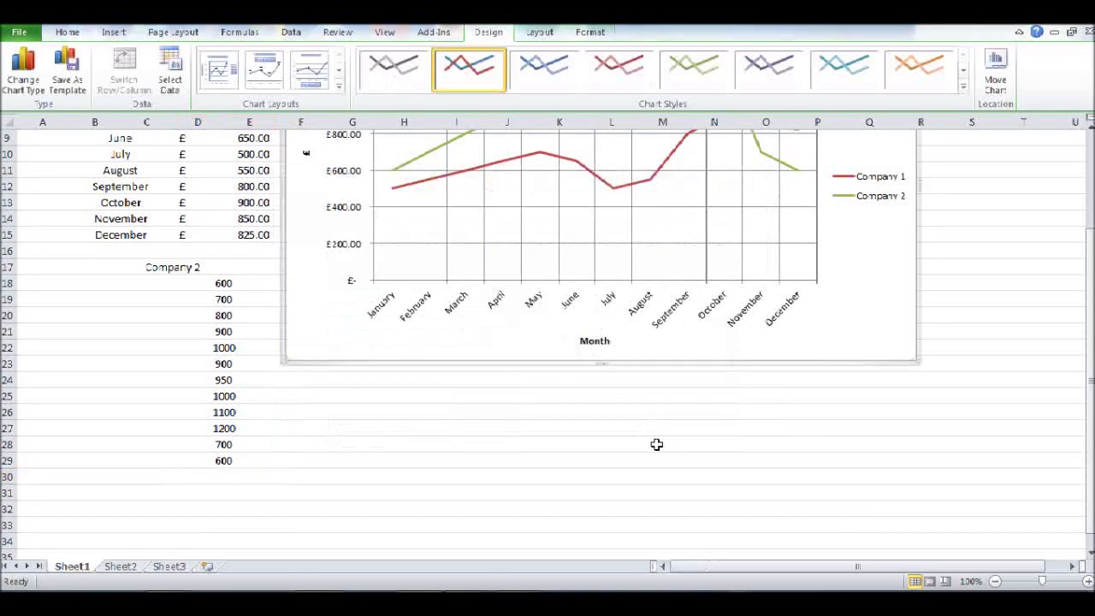
Select cell H26 and widen column H.
scroll(655, 445, "up", 3)
scroll(206, 459, "down", 4)
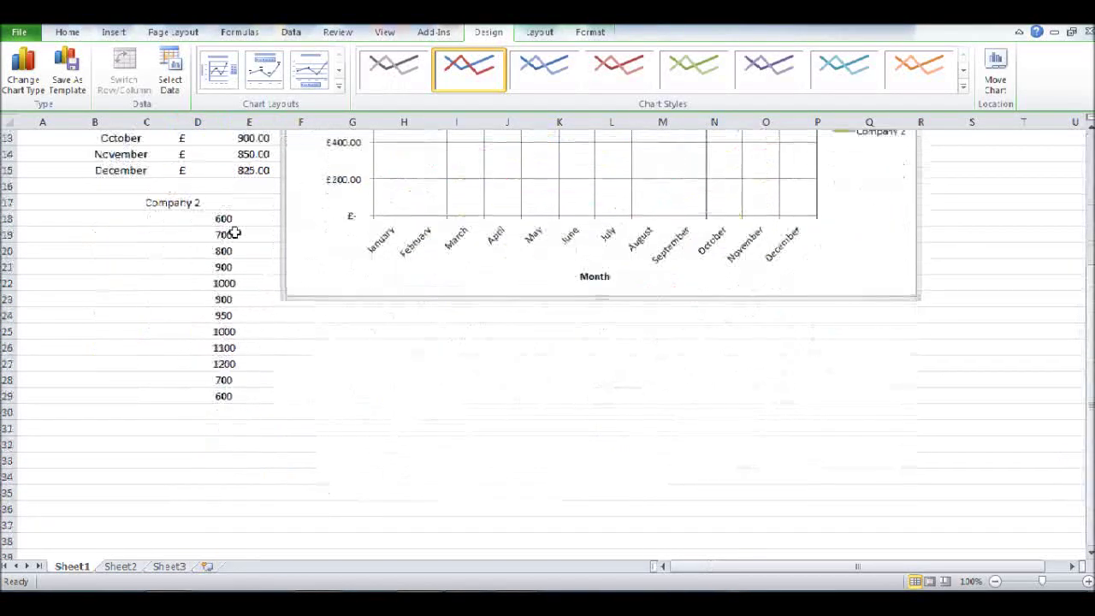
scroll(291, 431, "up", 4)
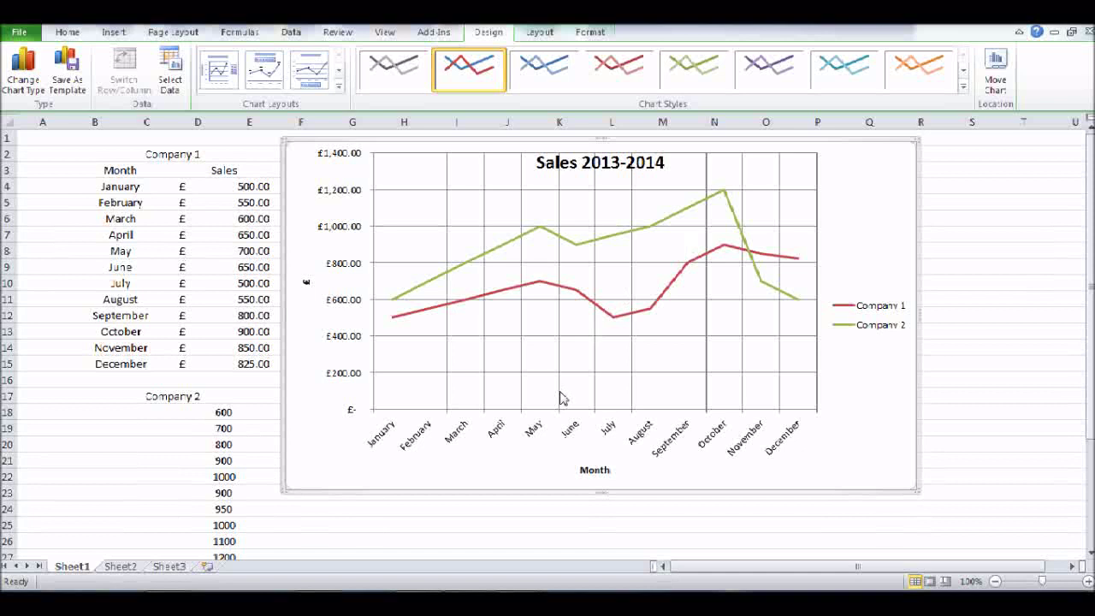
scroll(245, 504, "down", 5)
scroll(304, 432, "up", 2)
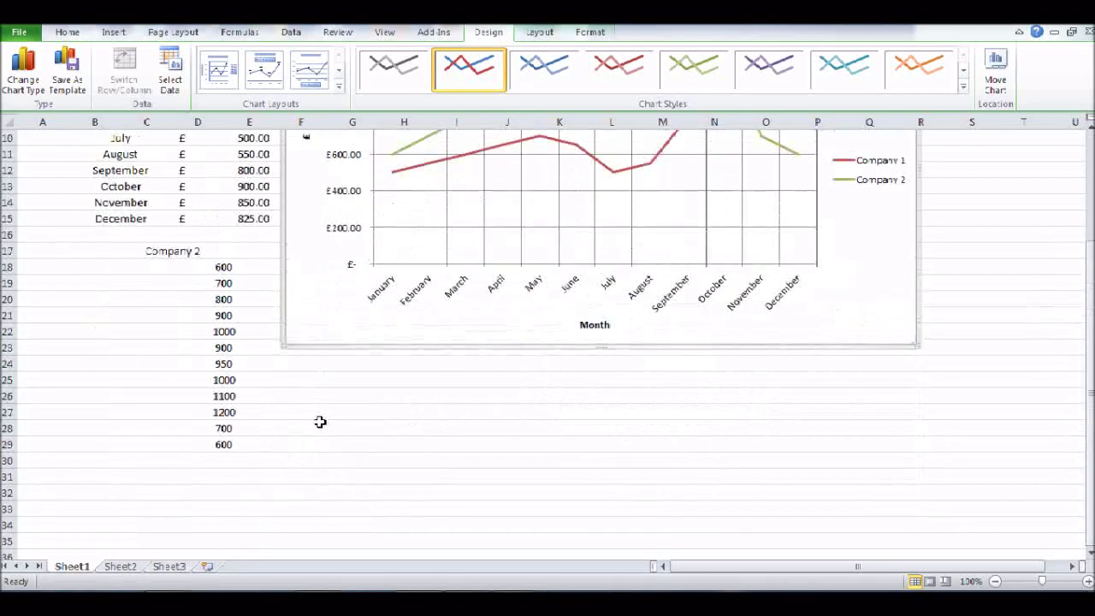
left_click(403, 395)
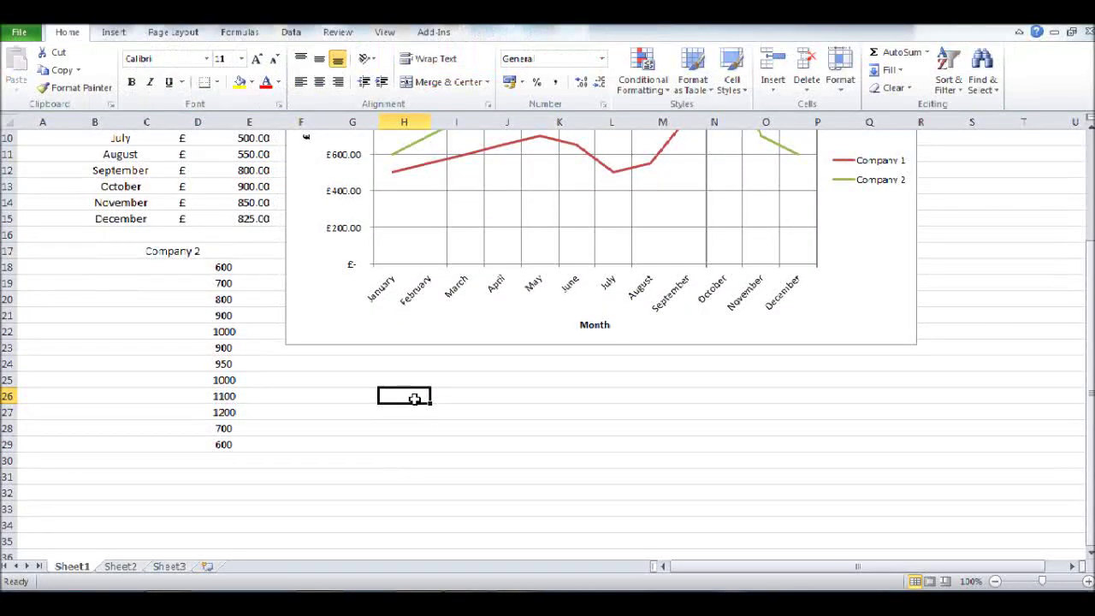
left_click_drag(431, 121, 470, 122)
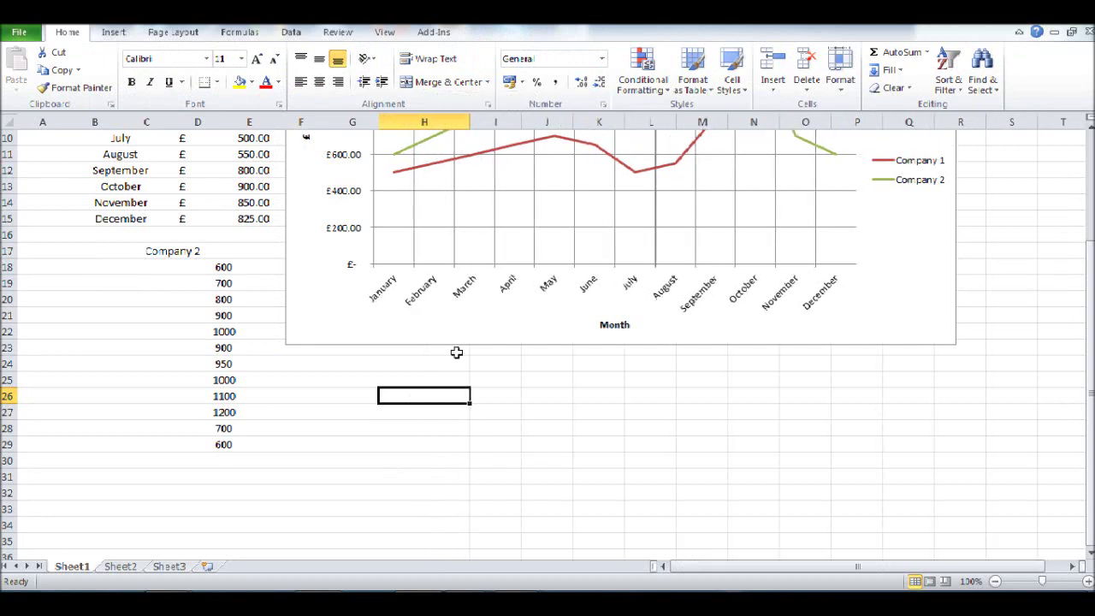
Enter 300 in both H26 and H27.
scroll(599, 454, "up", 3)
scroll(628, 462, "down", 5)
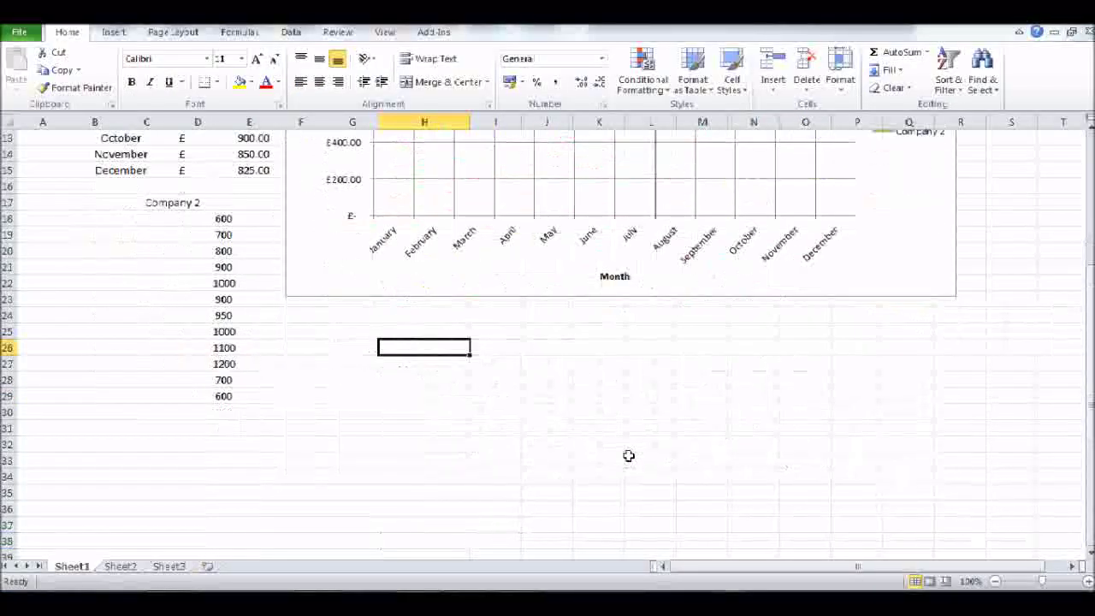
scroll(630, 452, "down", 1)
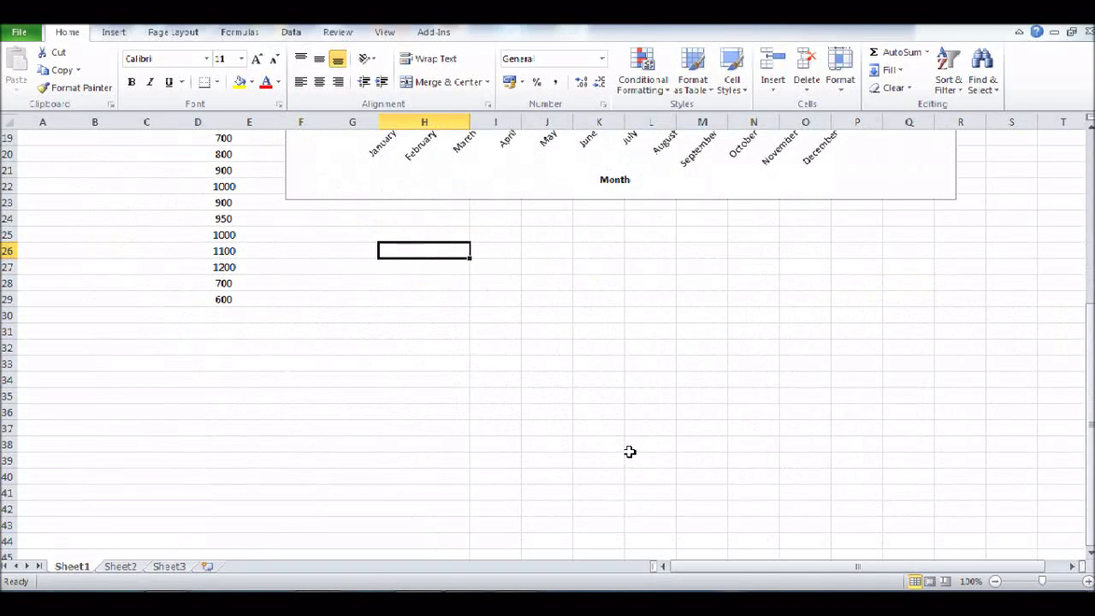
type("300")
key("Return")
type("3")
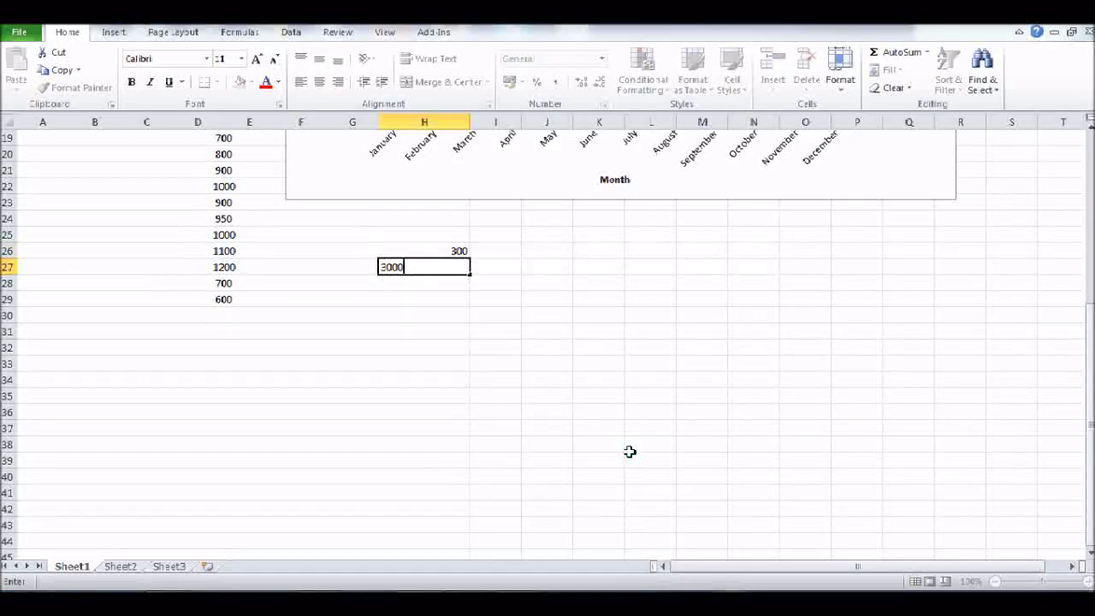
key("Return")
key("Up")
type("300")
key("Return")
Fill the 300 values down column H to row 38.
left_click(439, 251)
left_click_drag(438, 250, 450, 443)
left_click(525, 431)
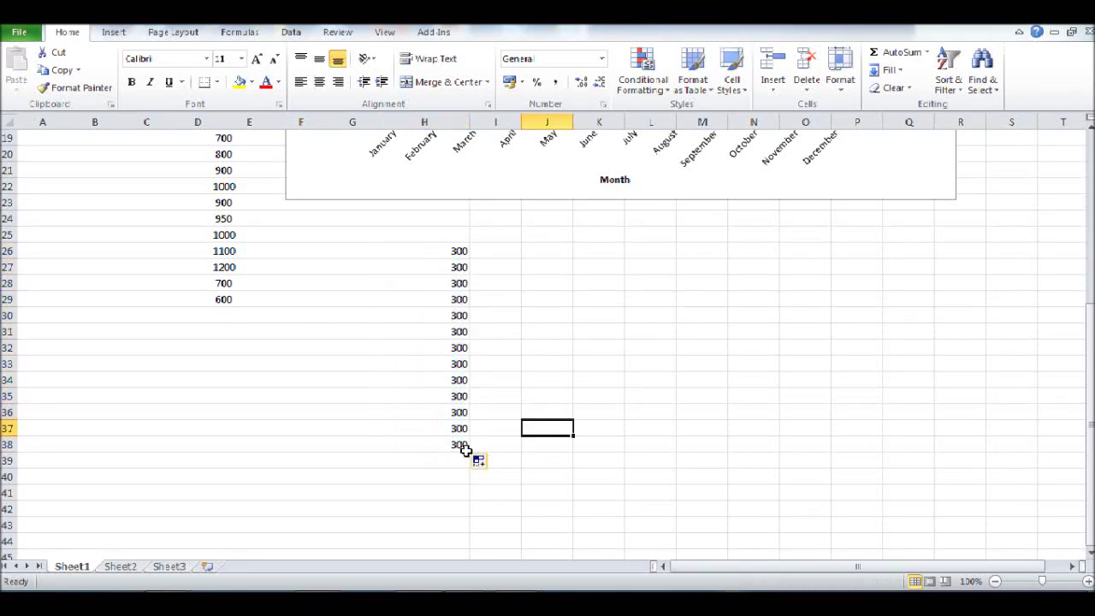
left_click(462, 444)
scroll(479, 435, "up", 6)
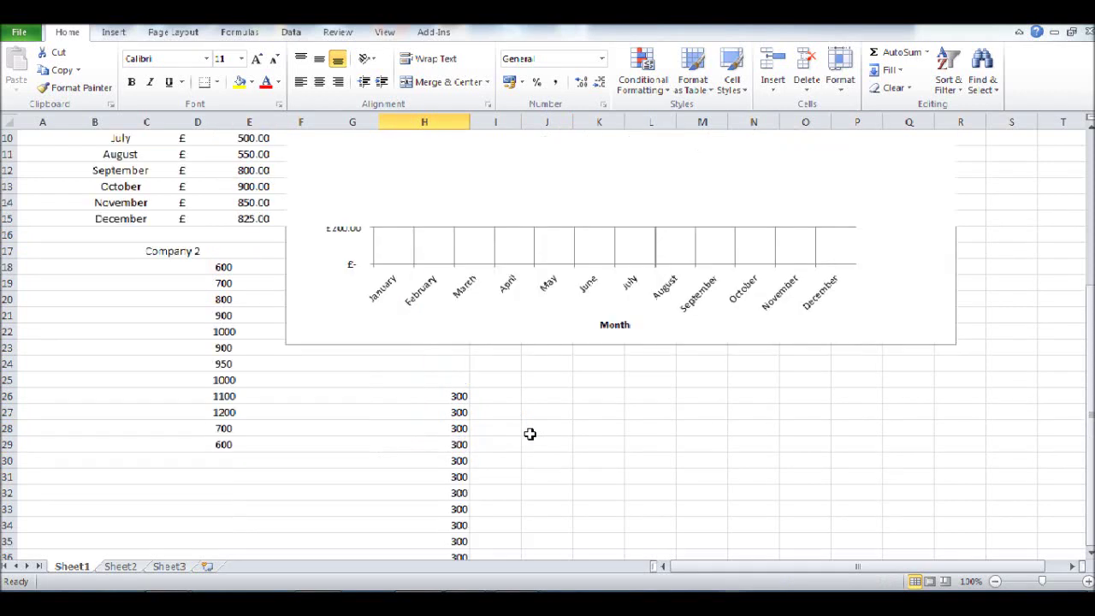
Open the chart's Select Data Source and start adding a new series.
left_click(892, 240)
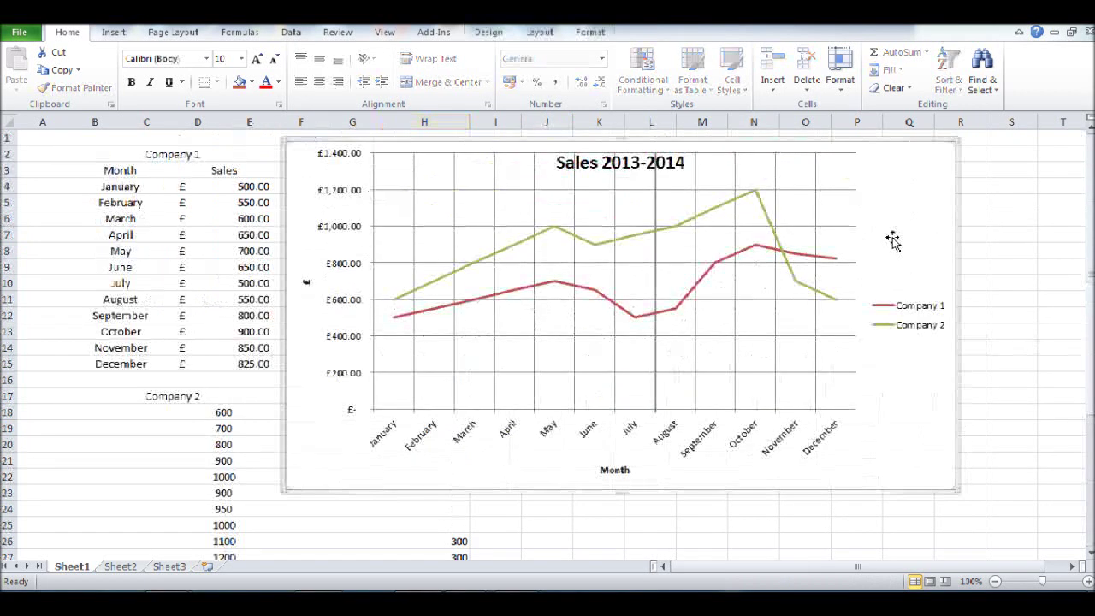
left_click(501, 34)
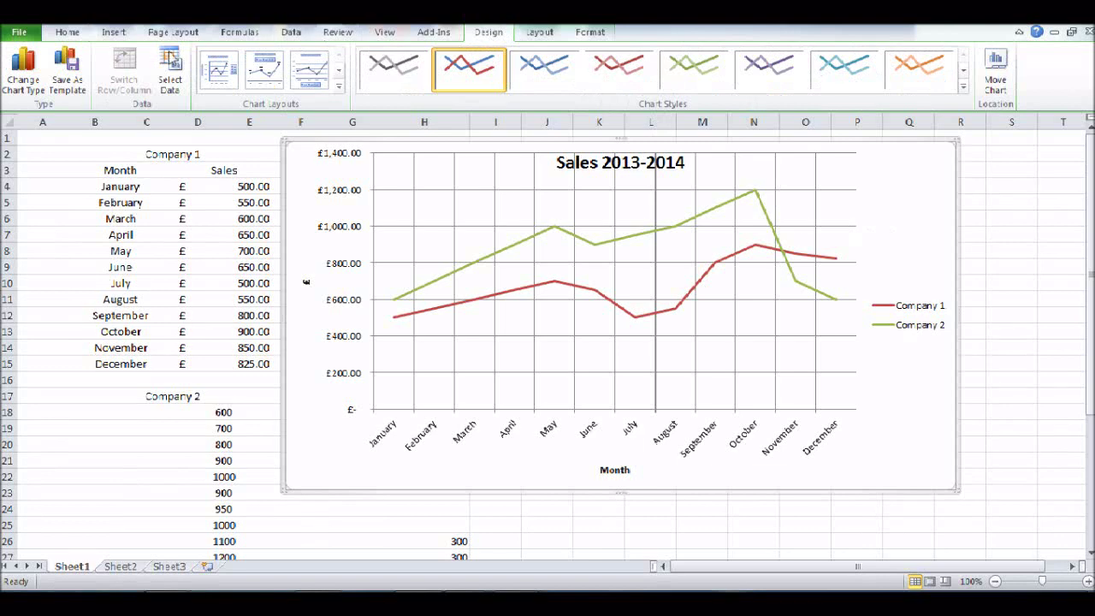
left_click(171, 68)
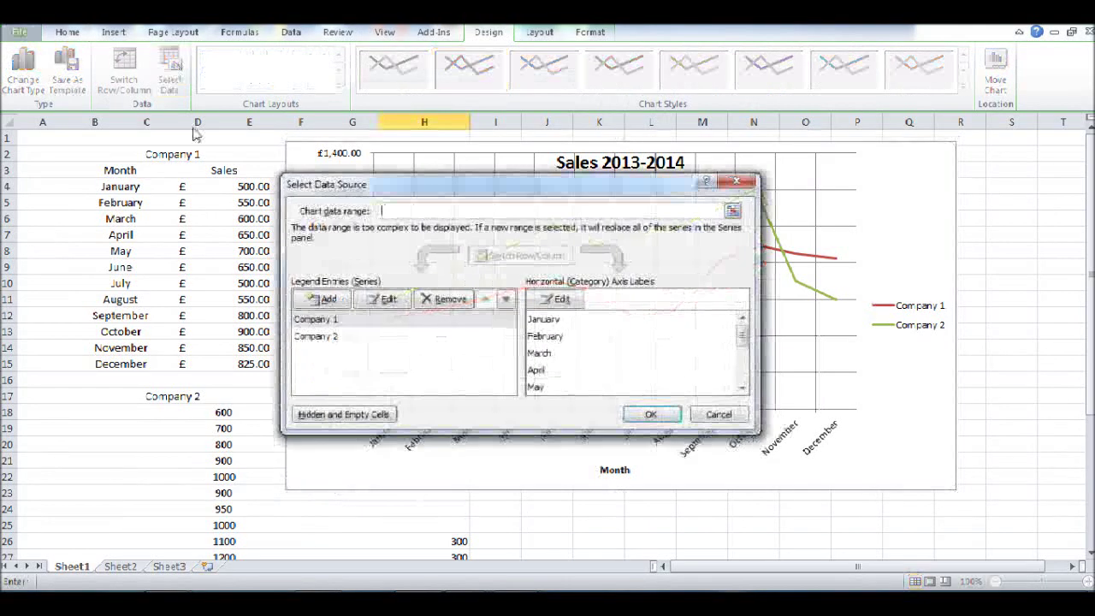
left_click(324, 298)
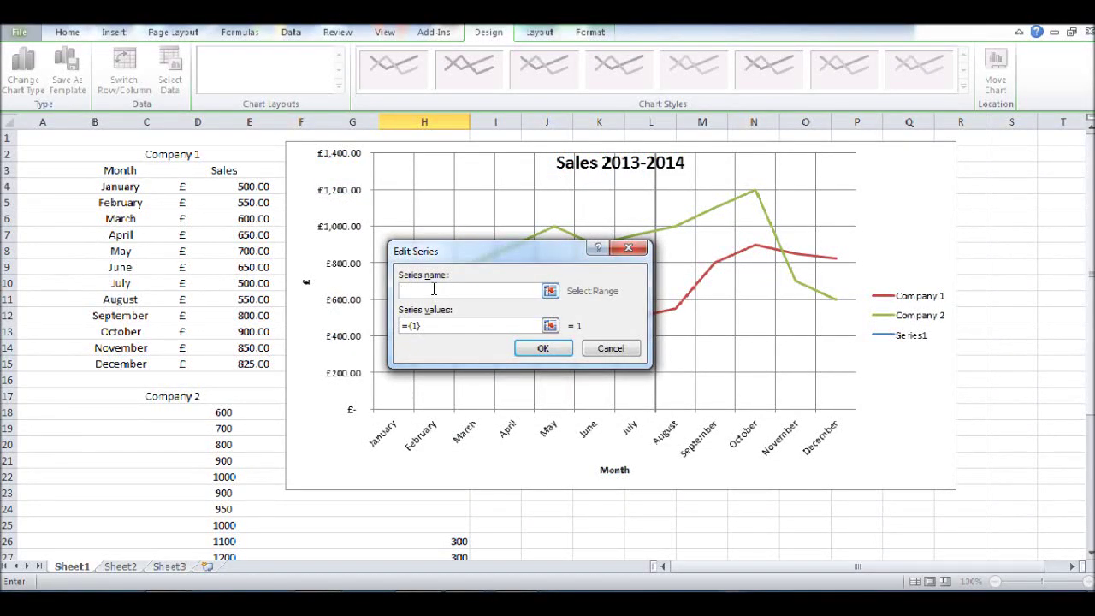
Name the new series Company 3 with values H26:H37 and apply it to the chart.
type("cCM")
left_click(440, 329)
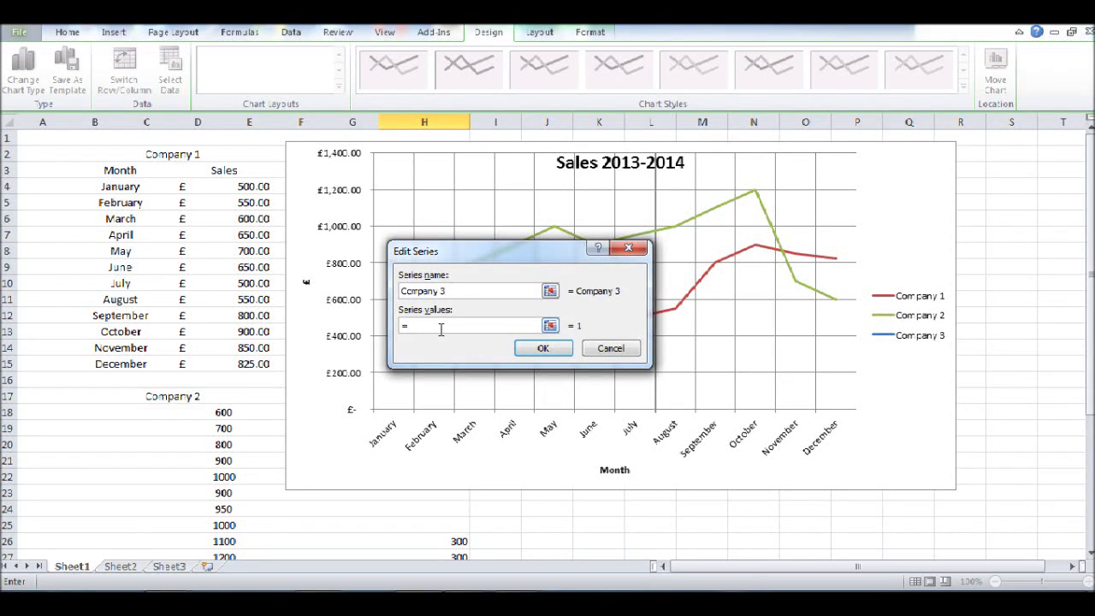
left_click_drag(1091, 283, 1091, 415)
left_click_drag(501, 256, 668, 249)
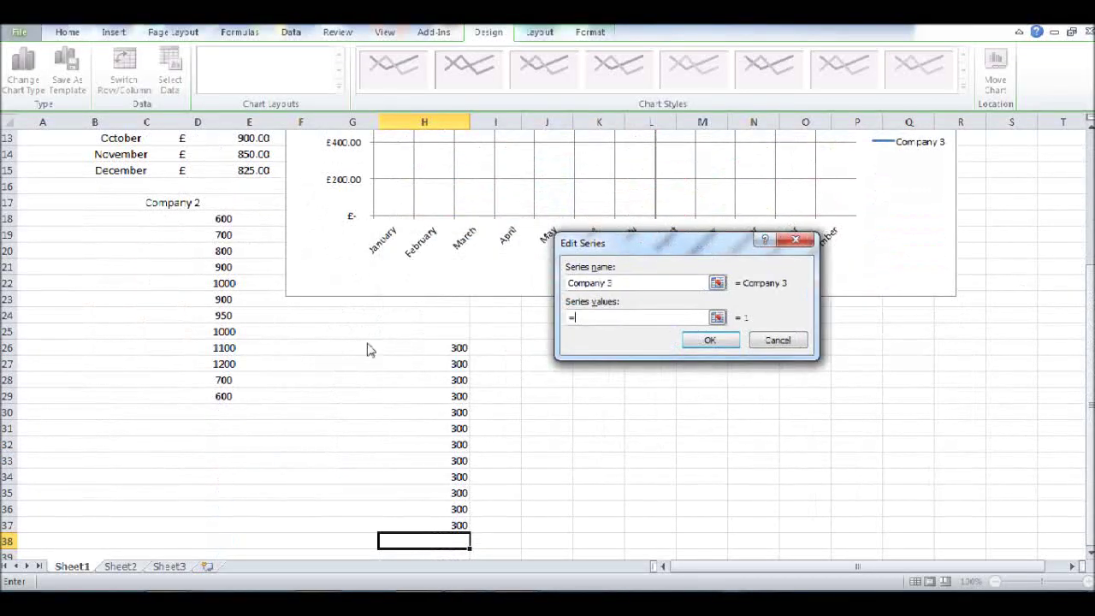
left_click(396, 351)
left_click_drag(396, 351, 394, 524)
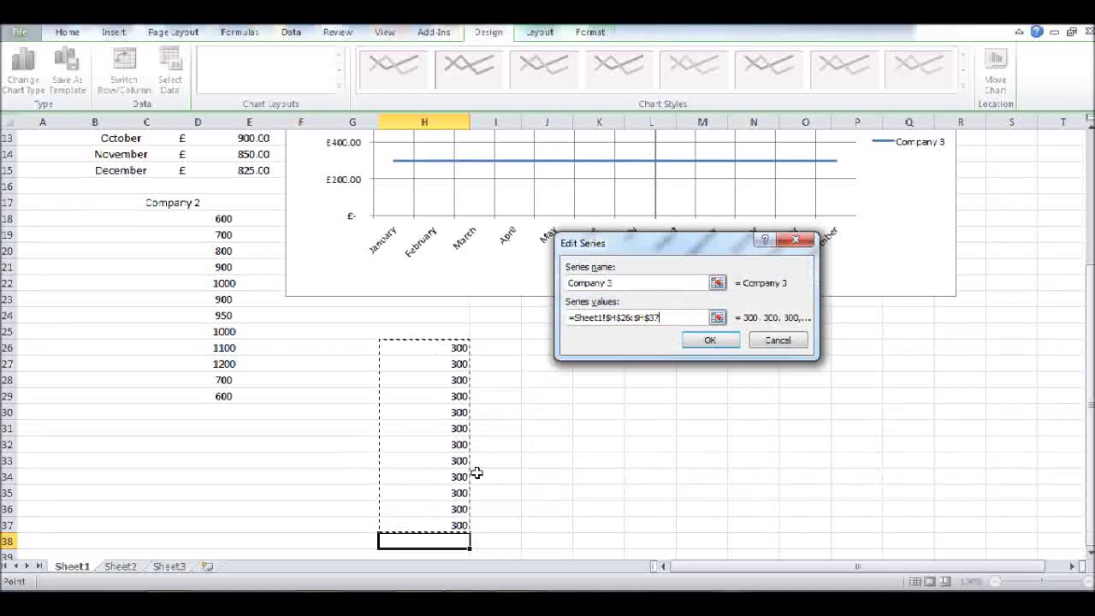
left_click(709, 340)
left_click(657, 414)
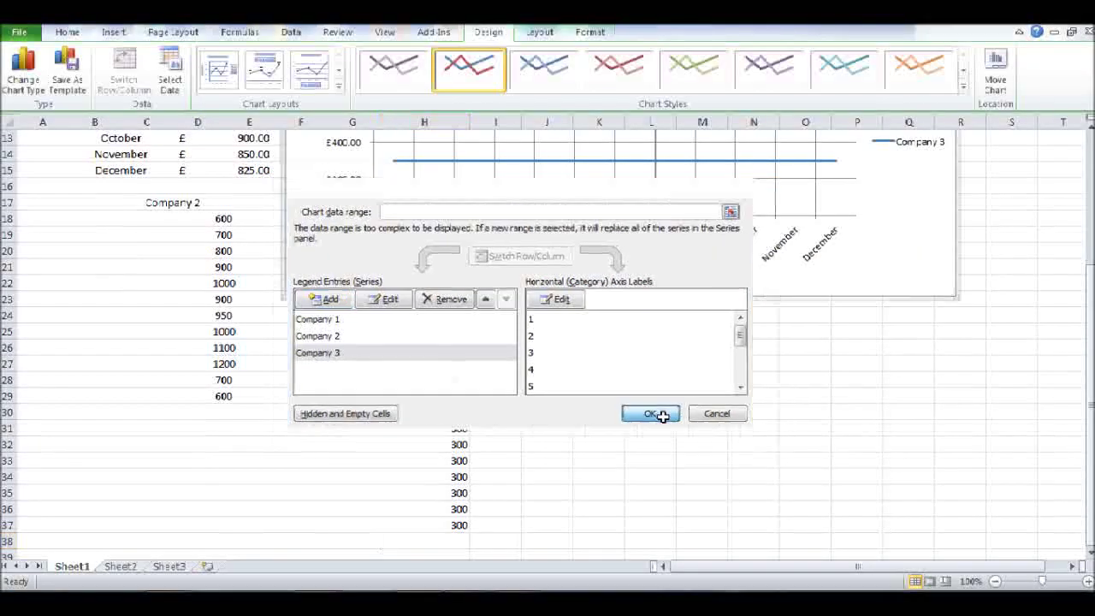
scroll(675, 427, "up", 4)
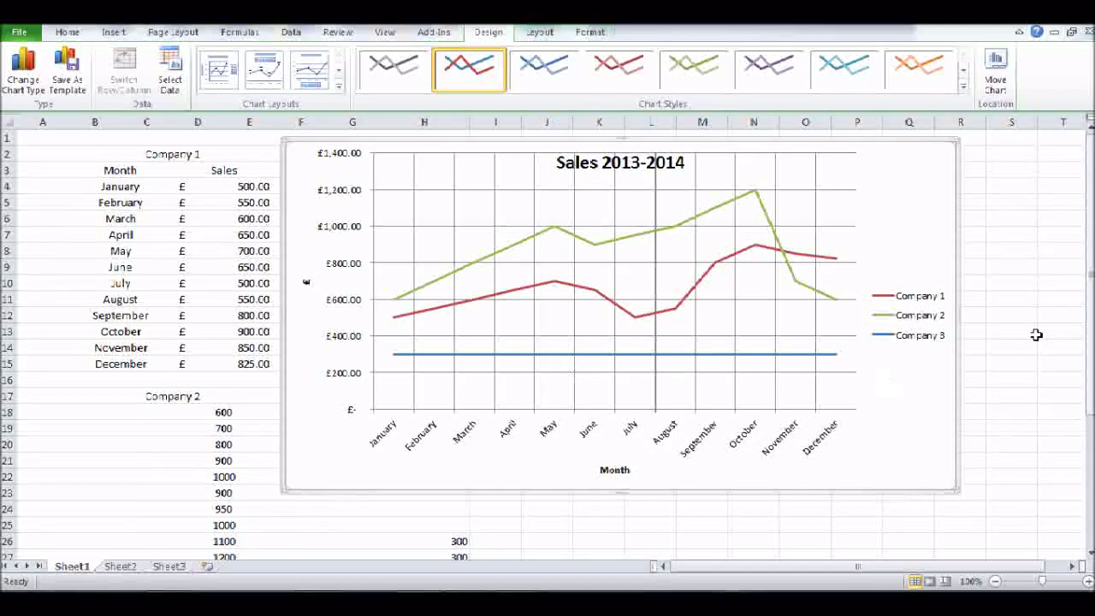
Reselect the chart and switch among the Chart Tools Layout, Design and Format tabs, ending on Format.
left_click_drag(1090, 326, 1077, 243)
left_click(1018, 235)
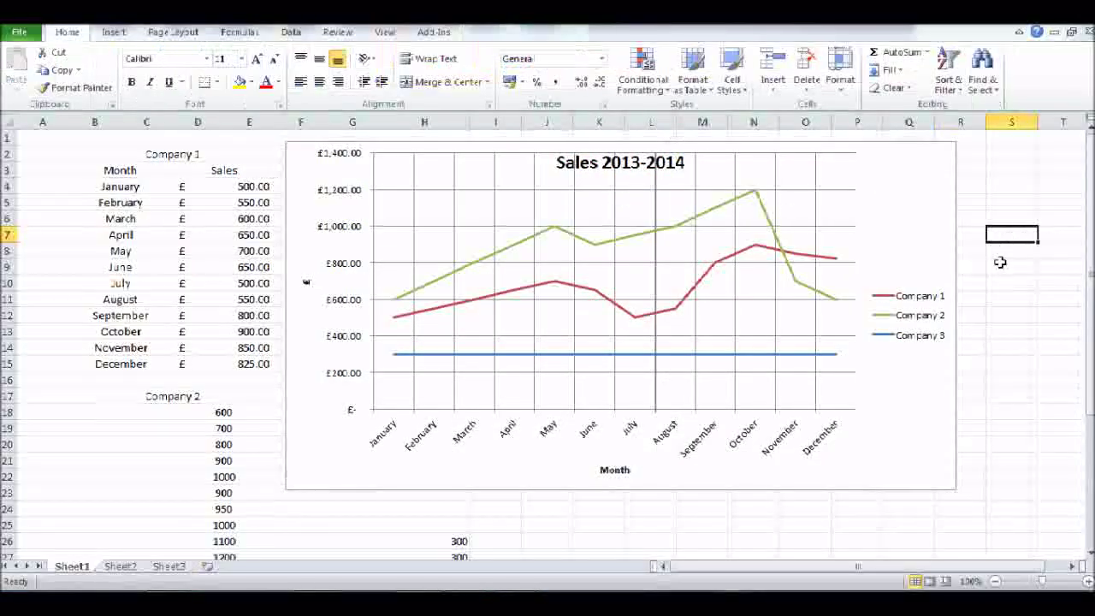
left_click(938, 221)
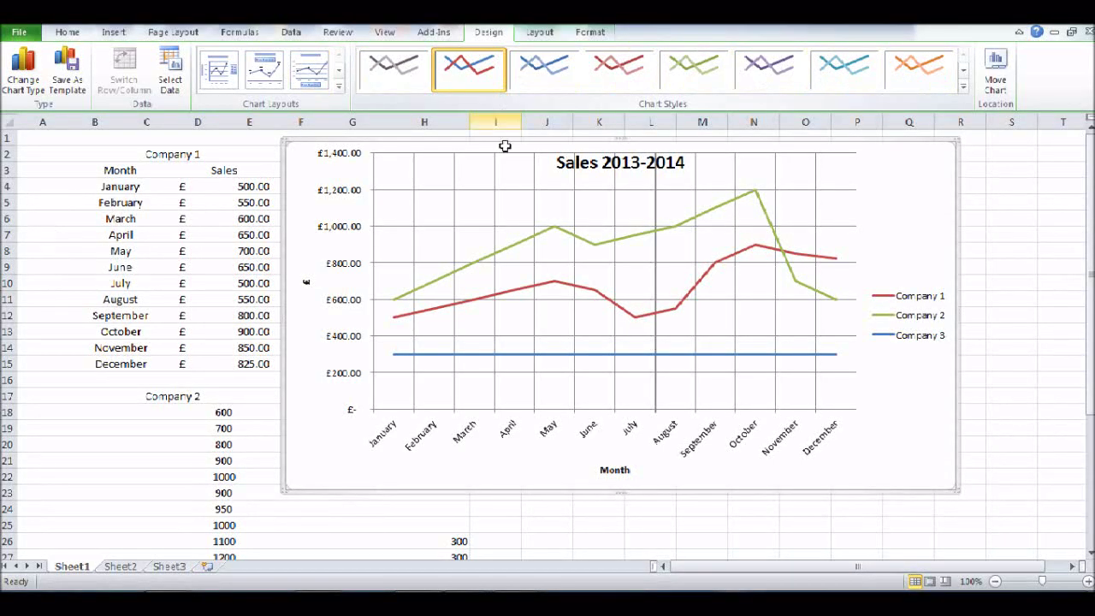
left_click(552, 32)
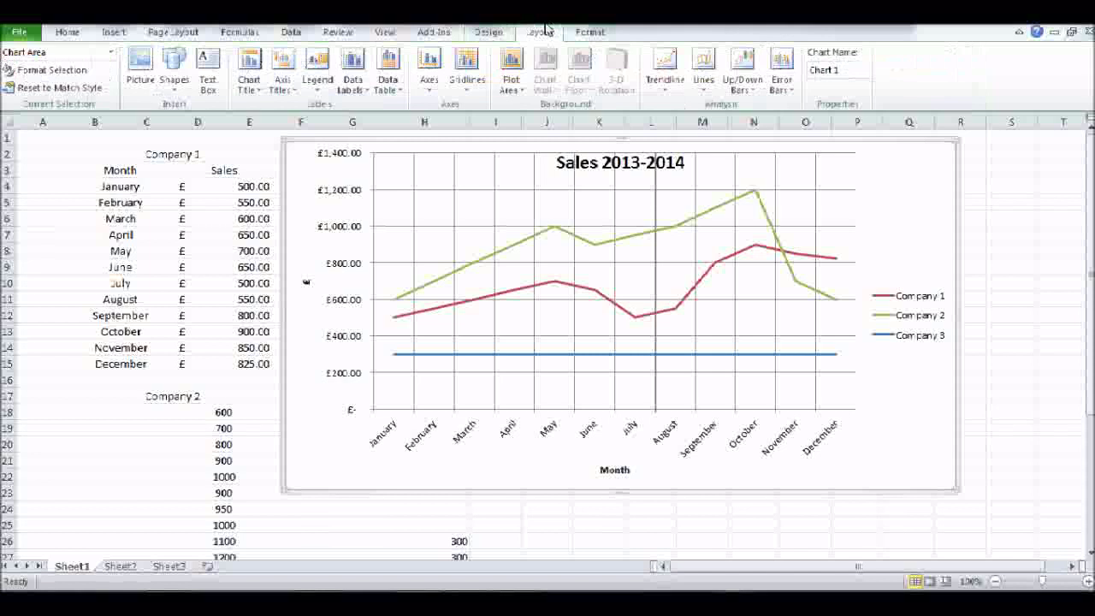
left_click(593, 33)
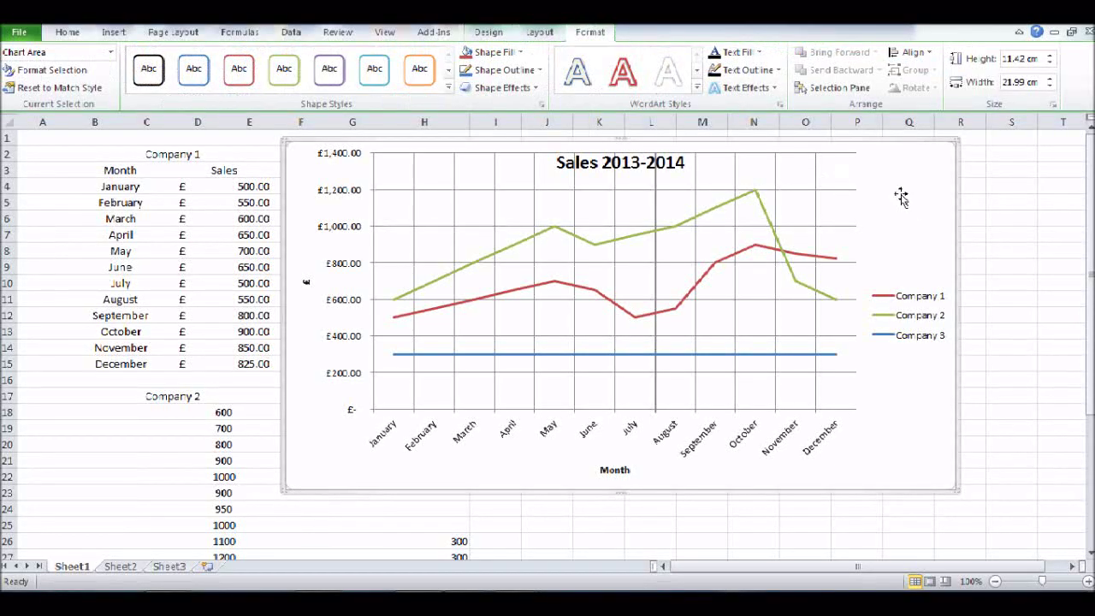
left_click(539, 32)
left_click(489, 32)
left_click(590, 32)
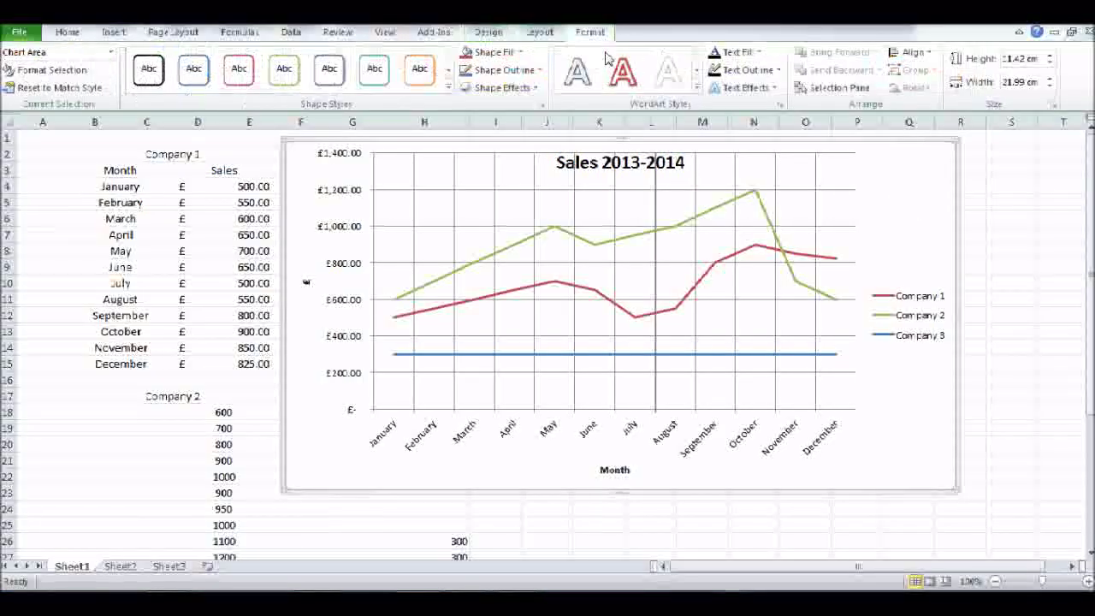